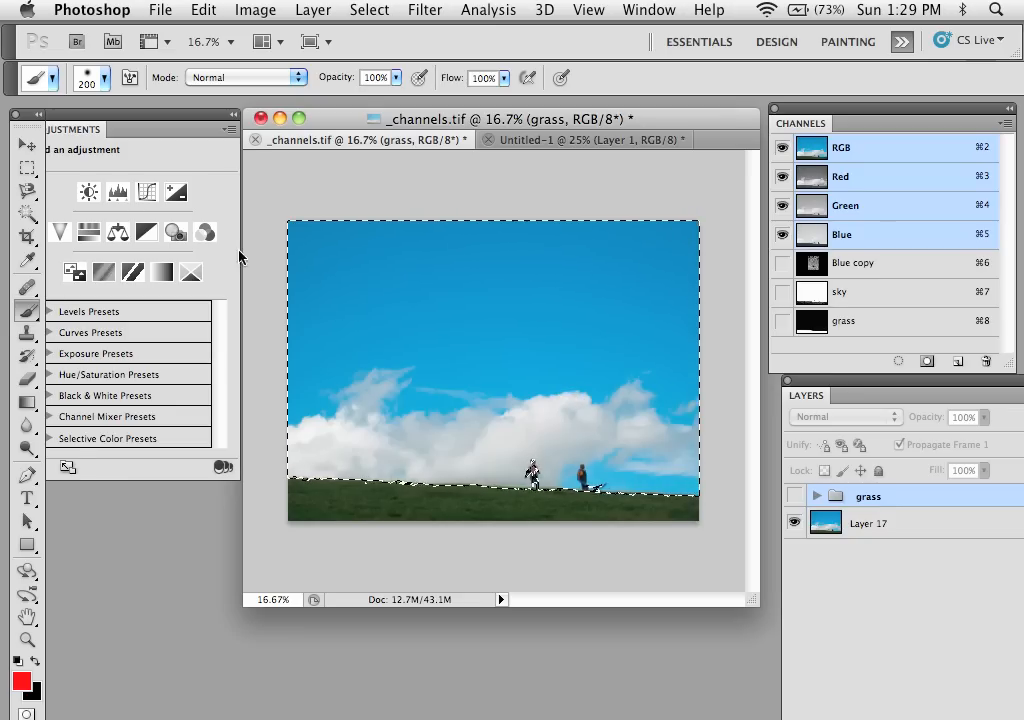
- Save the sky selection as a new alpha channel and display that channel alone
left_click(928, 362)
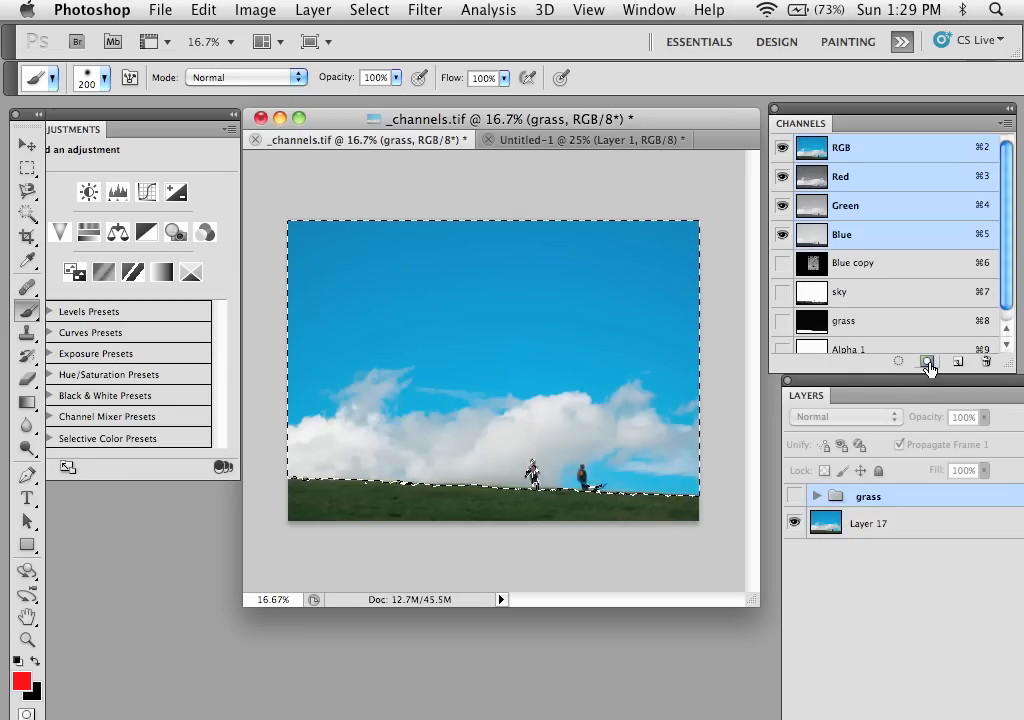
left_click(1006, 342)
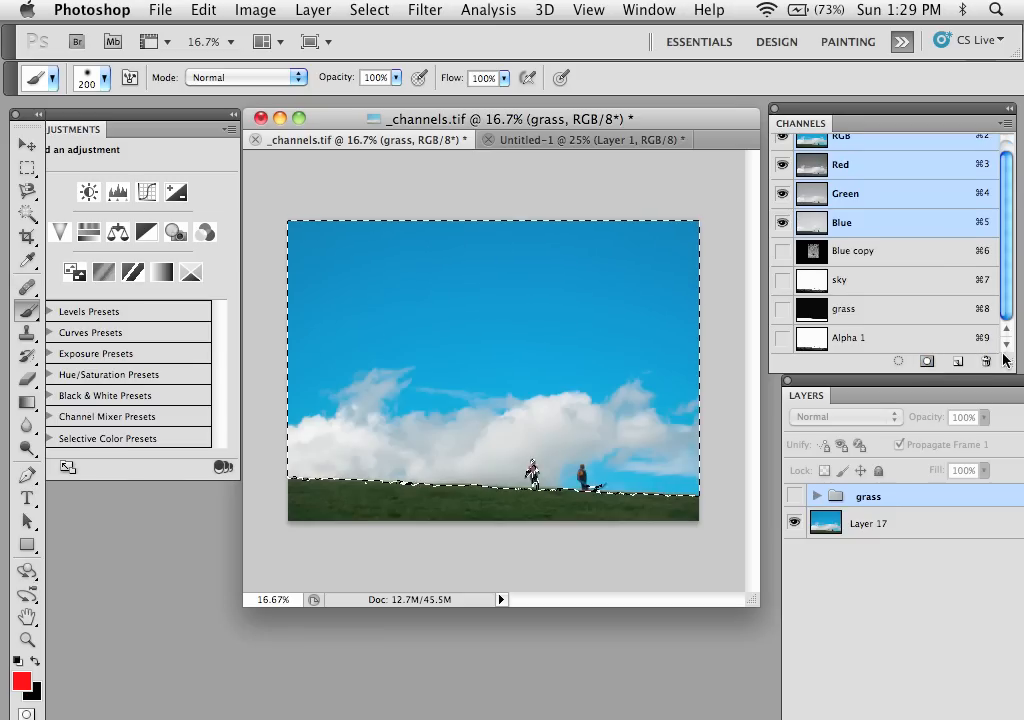
left_click(891, 341)
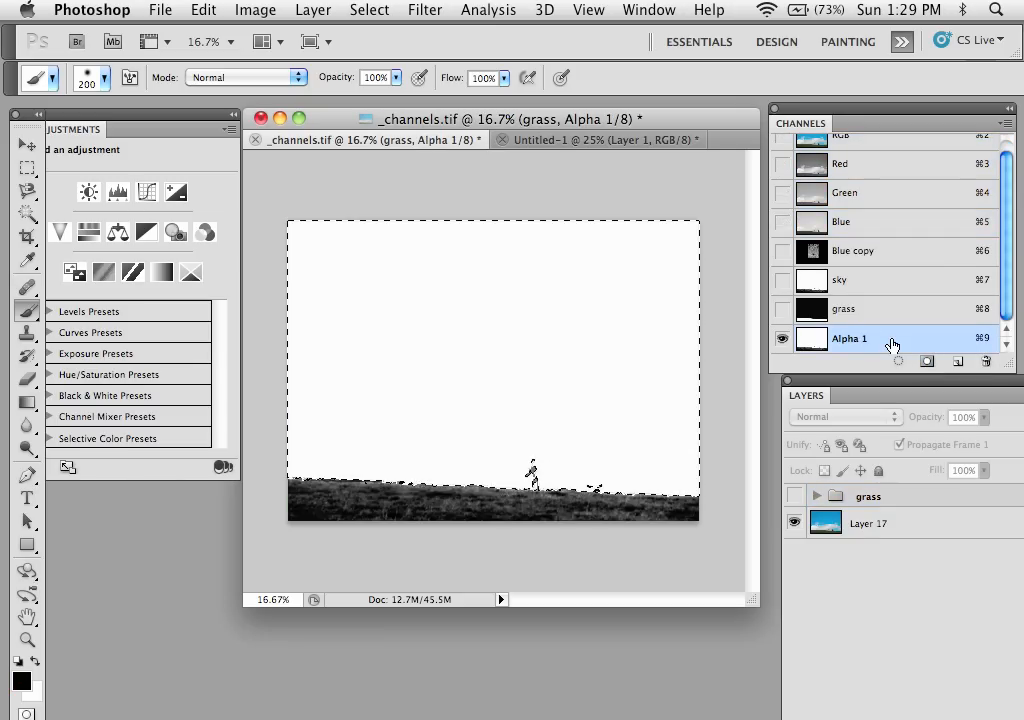
- Try black-to-white gradients at various angles inside the Alpha 1 sky selection, ending with one running from black at left to light at right
key("g")
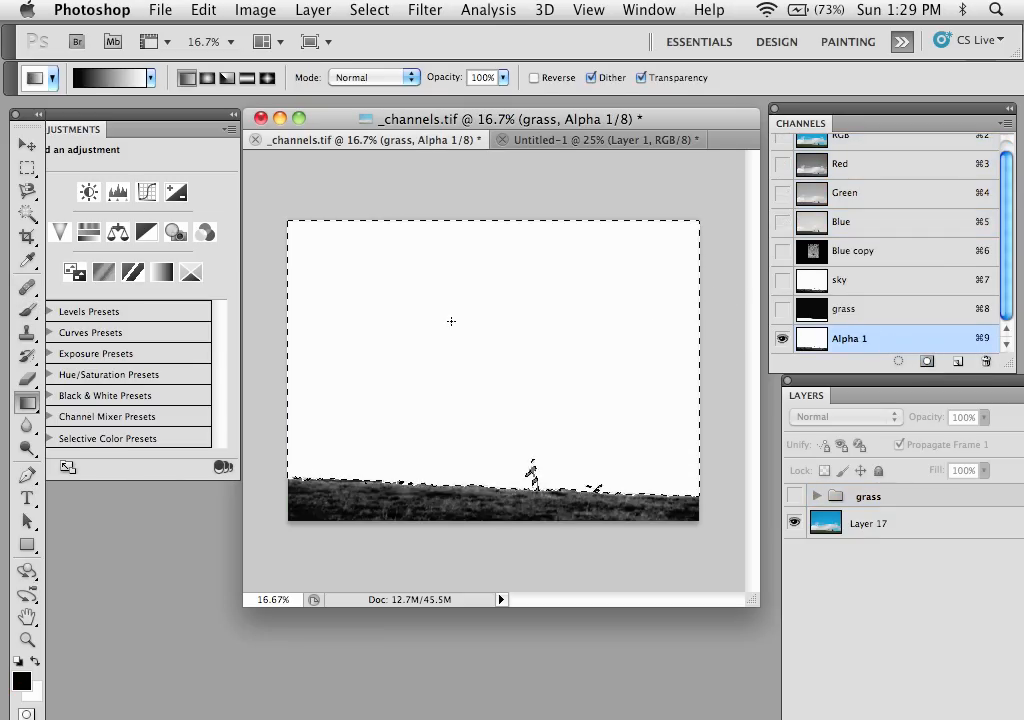
left_click_drag(459, 478, 457, 210)
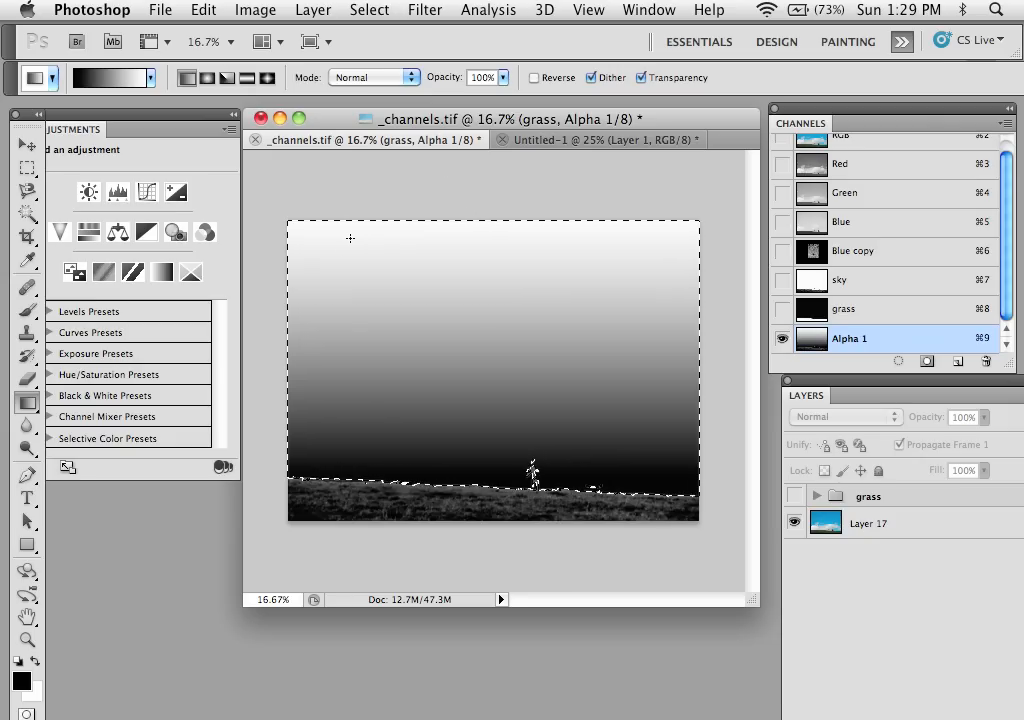
left_click_drag(312, 255, 663, 373)
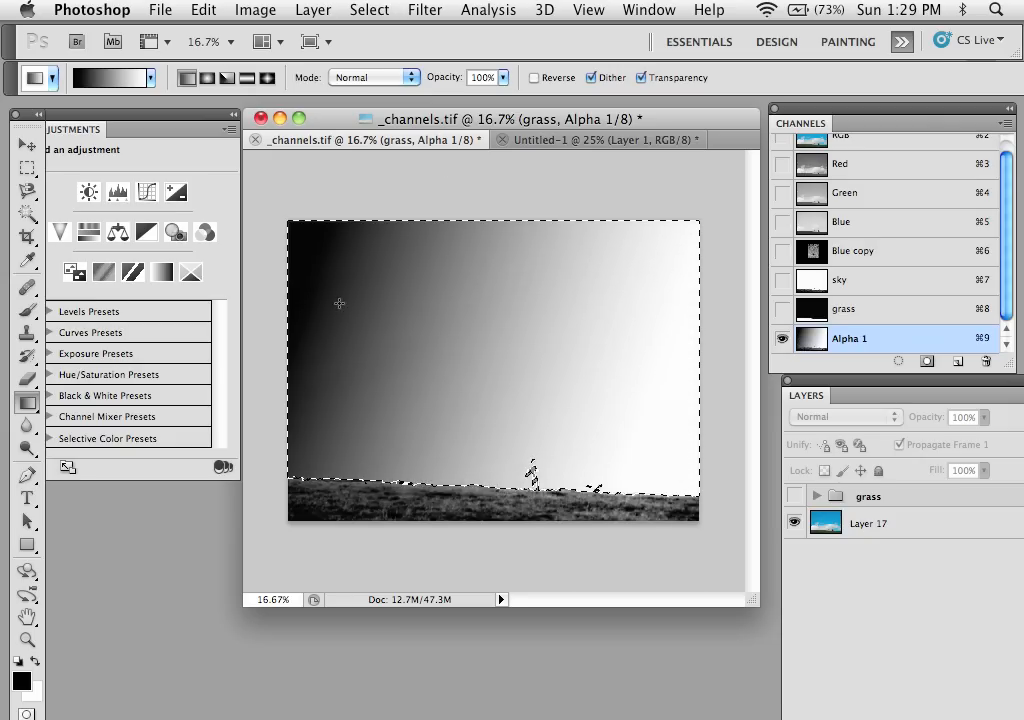
left_click_drag(657, 375, 657, 375)
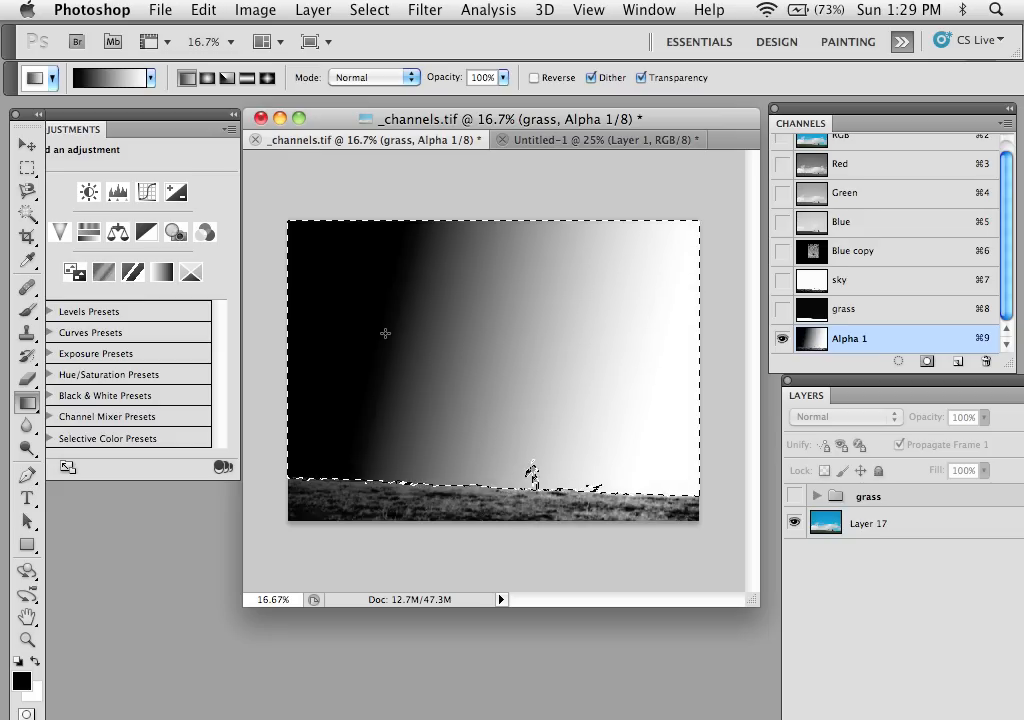
left_click_drag(373, 304, 754, 439)
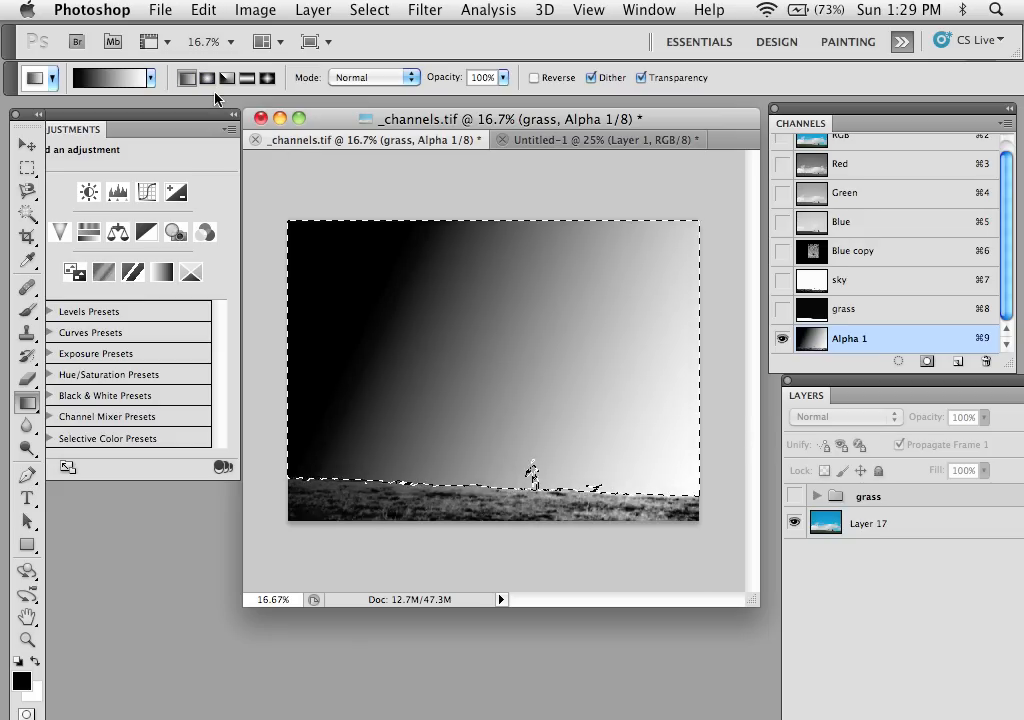
left_click(205, 80)
left_click_drag(330, 298, 549, 395)
left_click_drag(636, 406, 610, 306)
left_click_drag(370, 311, 514, 353)
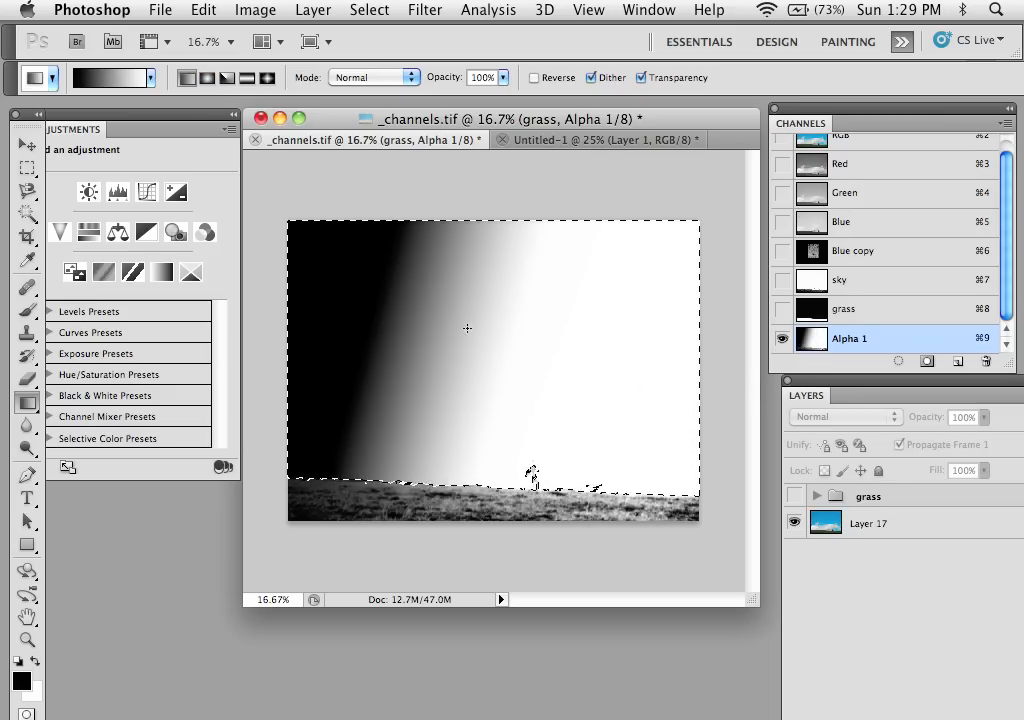
left_click_drag(758, 404, 757, 408)
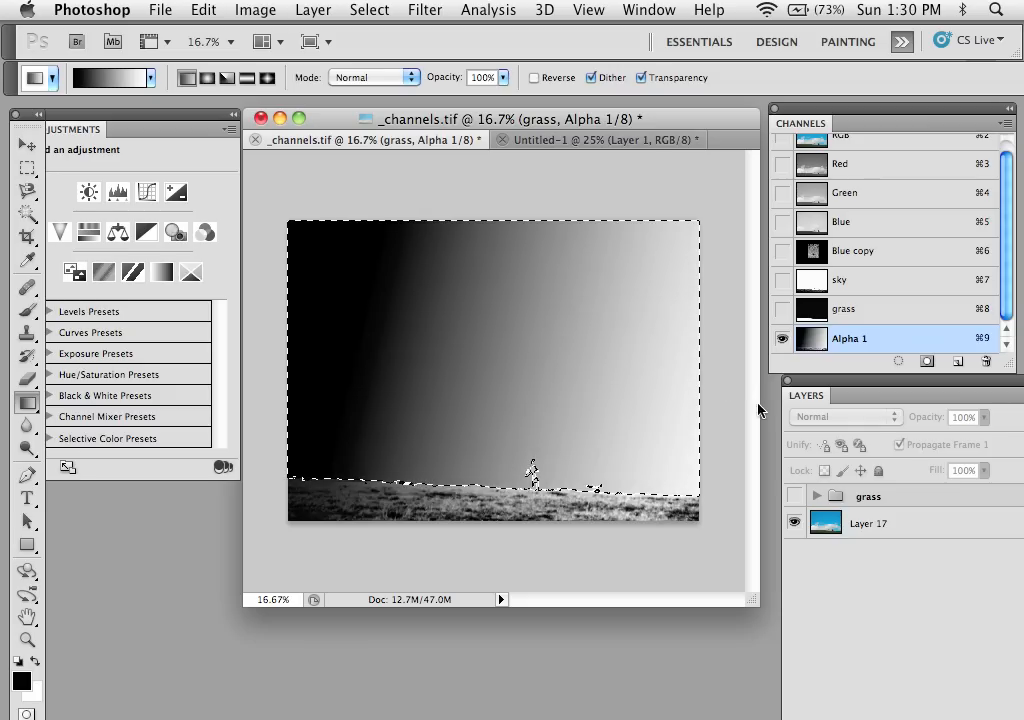
- Load the Alpha 1 channel as a selection and return to the RGB composite
left_click(806, 346, "super")
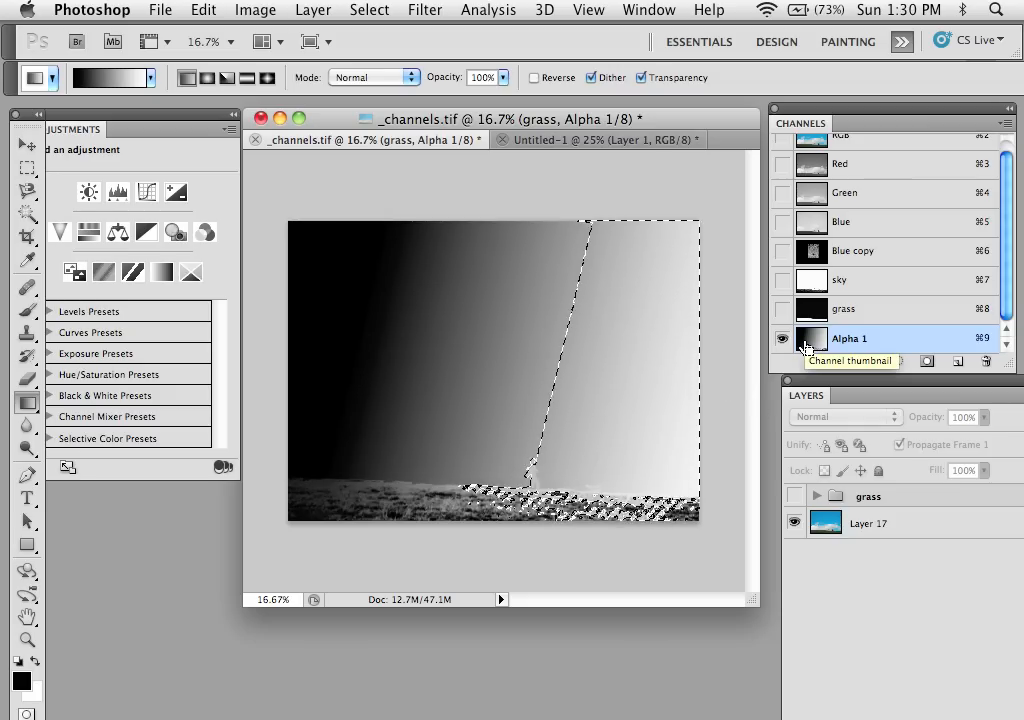
left_click(868, 146)
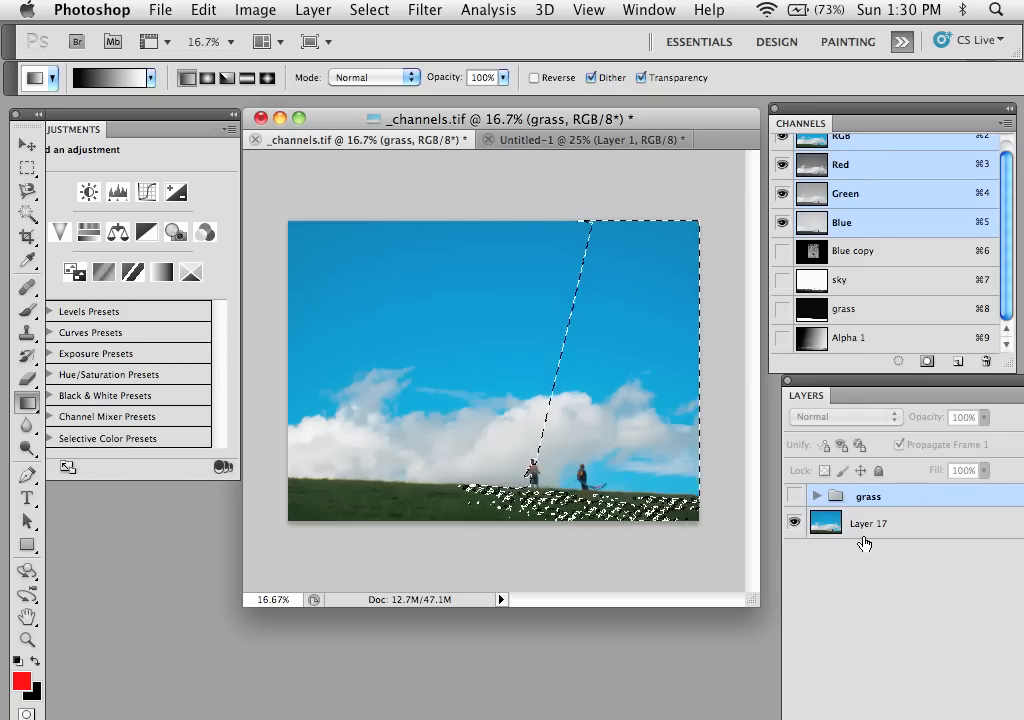
left_click_drag(837, 396, 676, 120)
left_click_drag(951, 687, 931, 412)
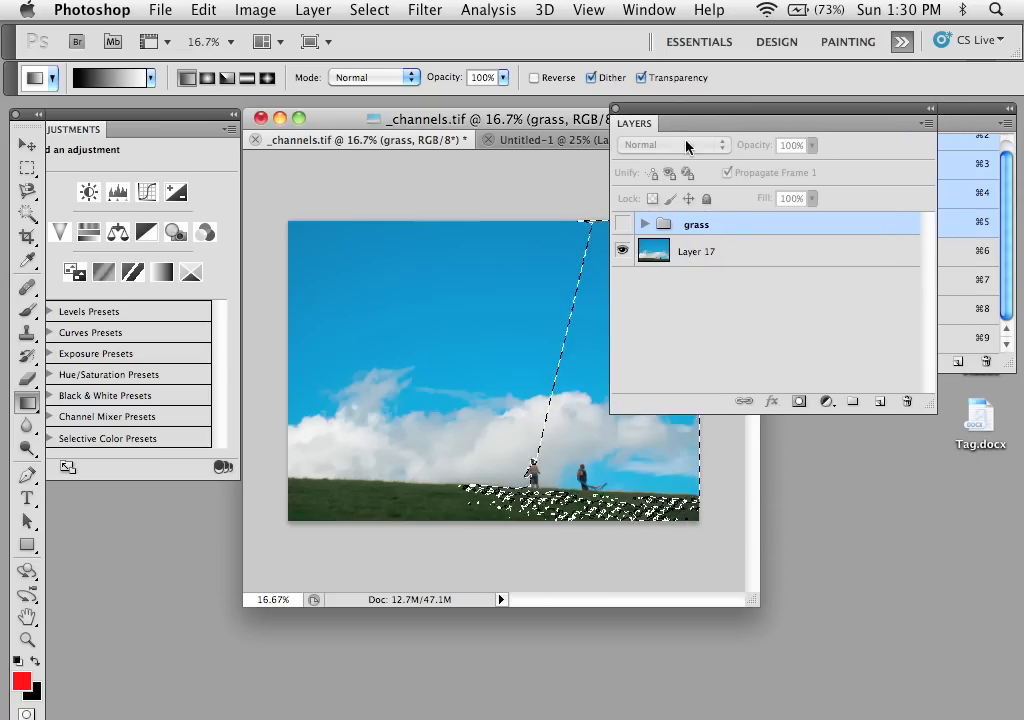
left_click_drag(672, 114, 752, 290)
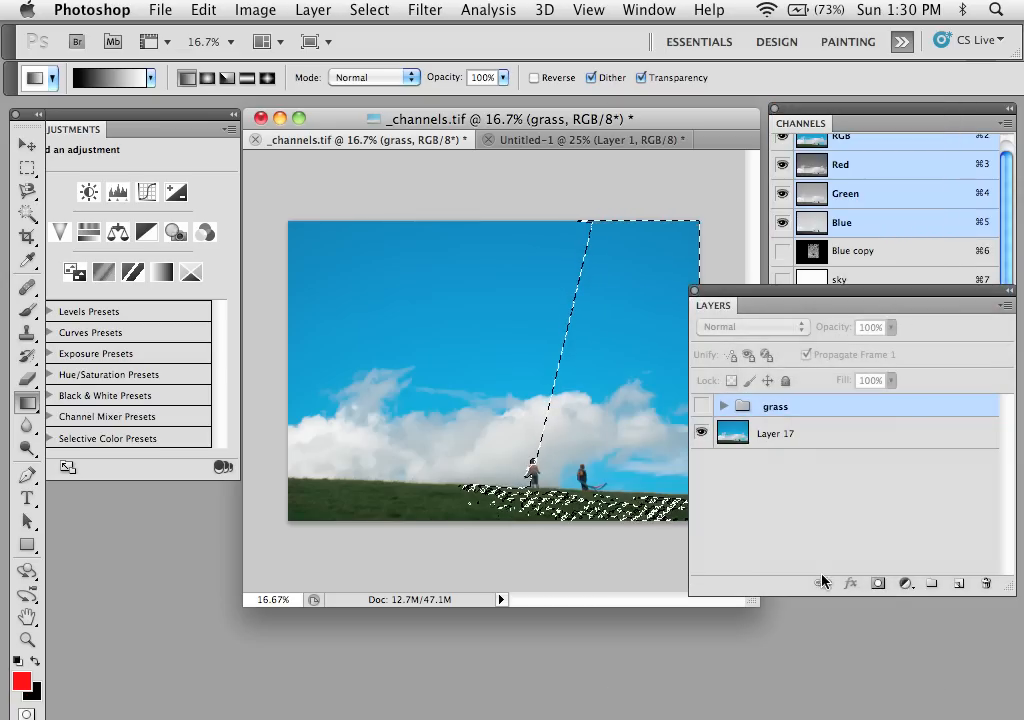
- Add a Curves adjustment layer from the selection and darken it with a curve point at input 145, output 49
left_click(905, 584)
left_click(920, 612)
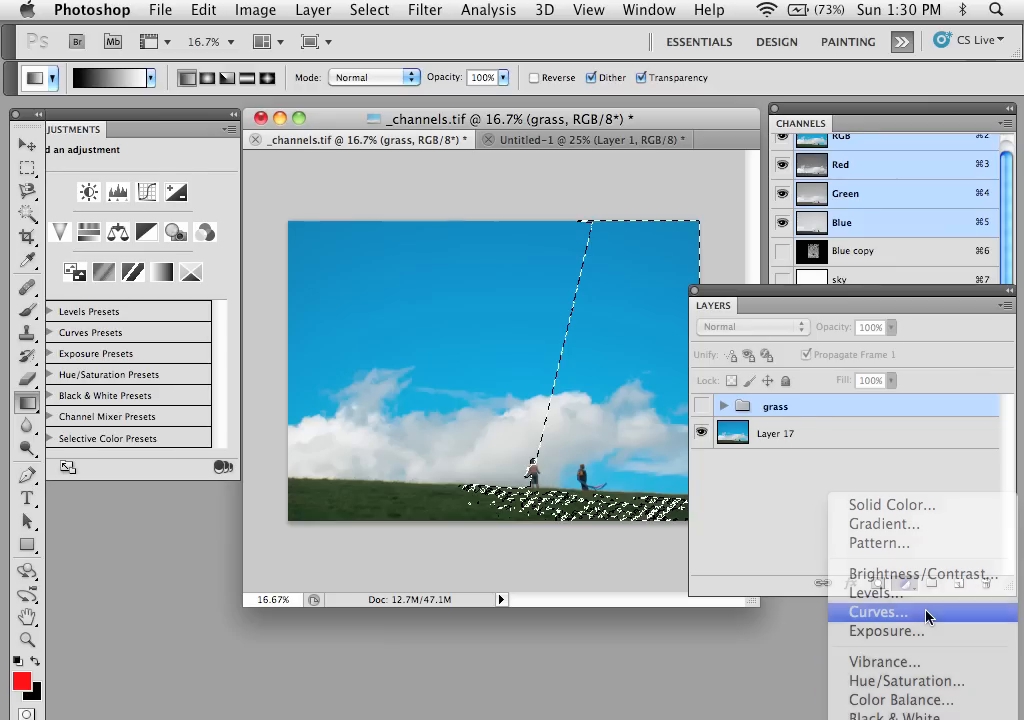
left_click_drag(120, 318, 160, 342)
left_click_drag(735, 284, 857, 288)
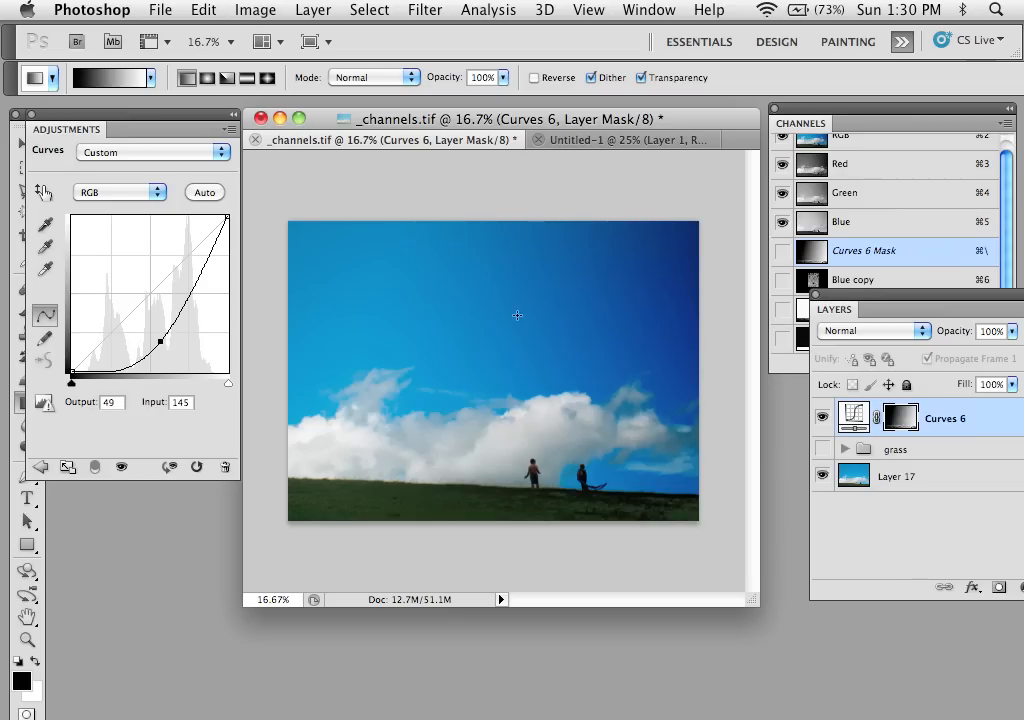
key("h")
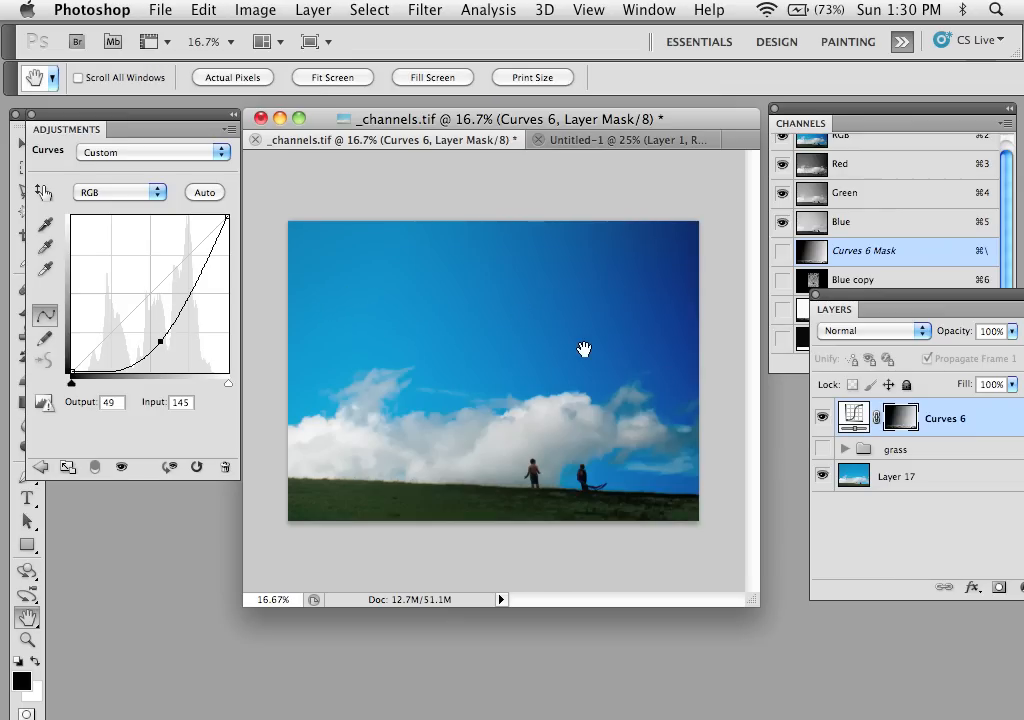
key("g")
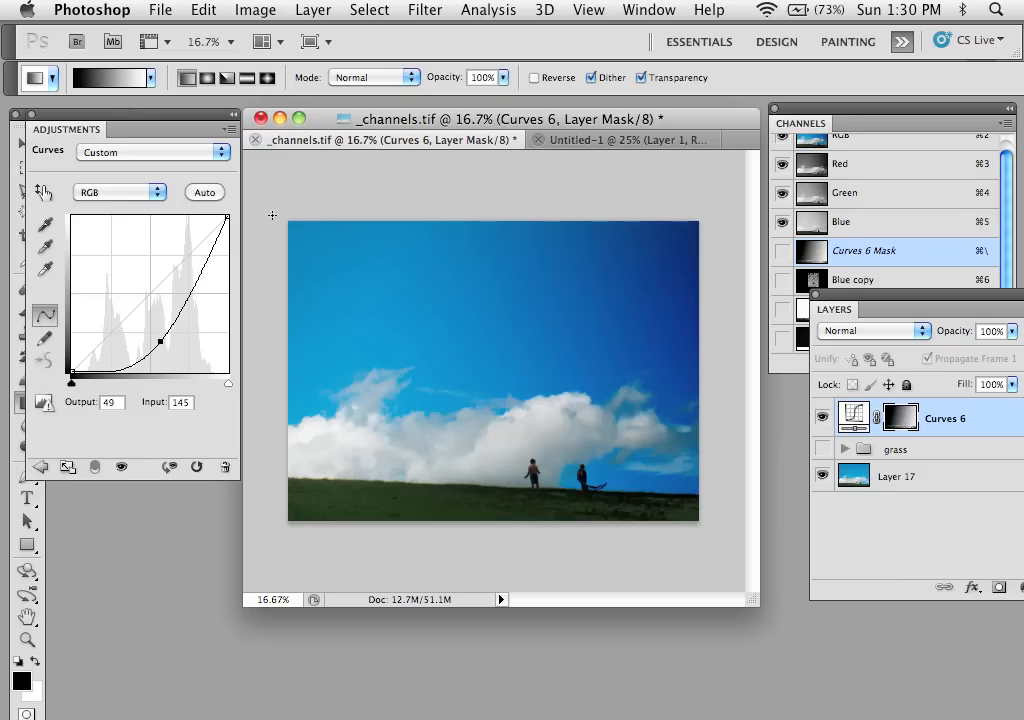
left_click_drag(137, 126, 137, 279)
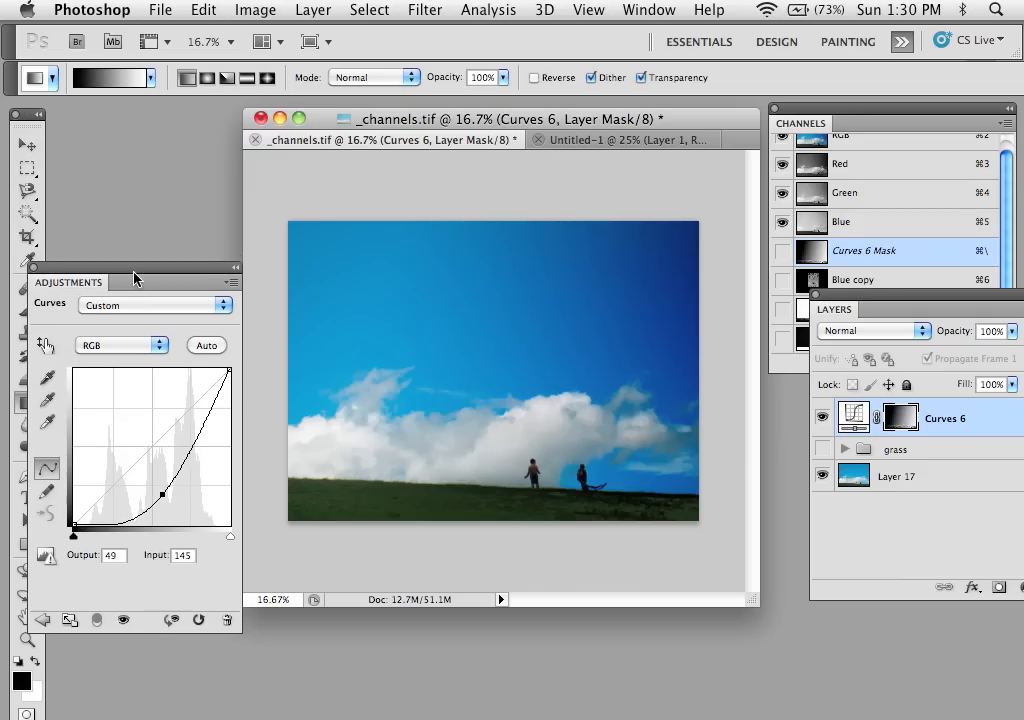
- Load the sky channel as a selection and return to the RGB composite
left_click(920, 492)
left_click(882, 277)
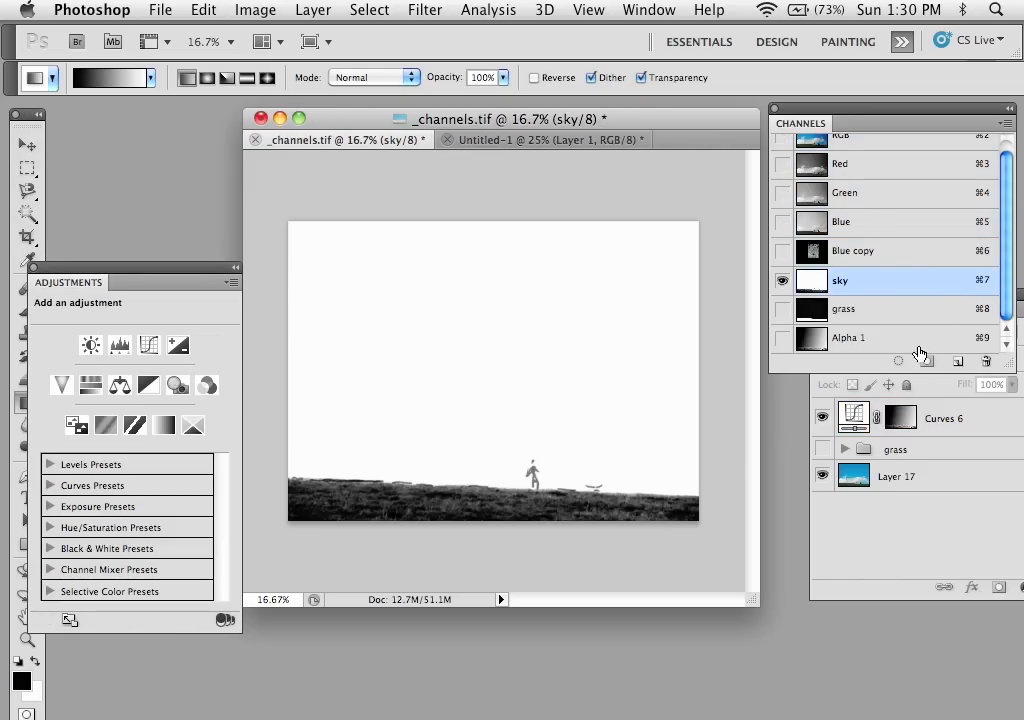
left_click(902, 306)
left_click(862, 283)
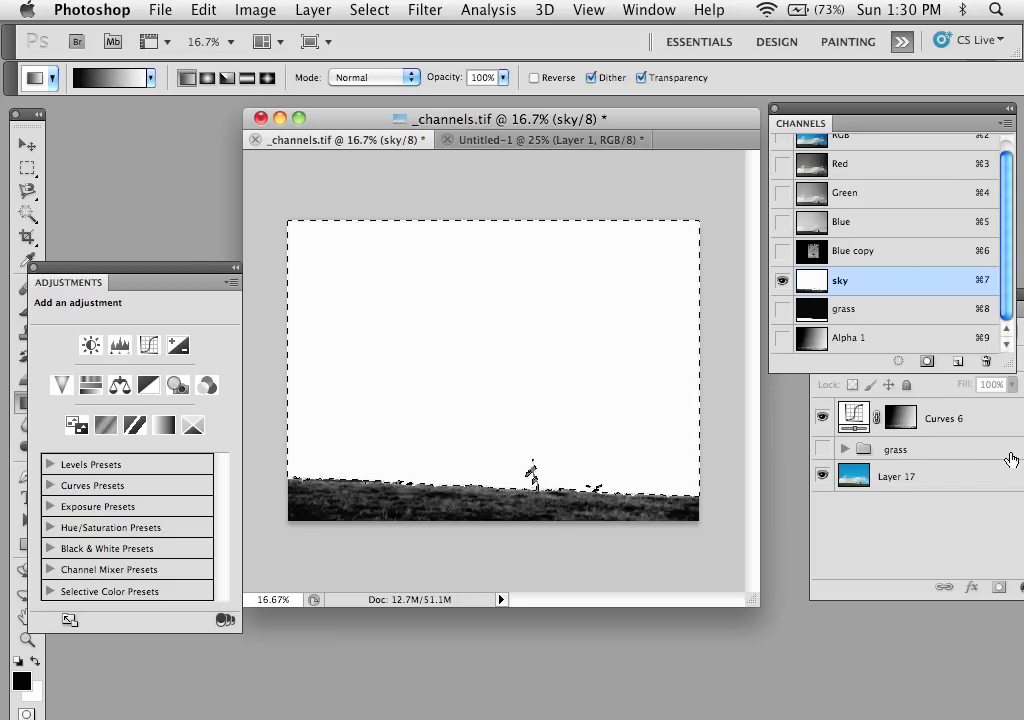
left_click(950, 597)
left_click_drag(887, 302, 822, 304)
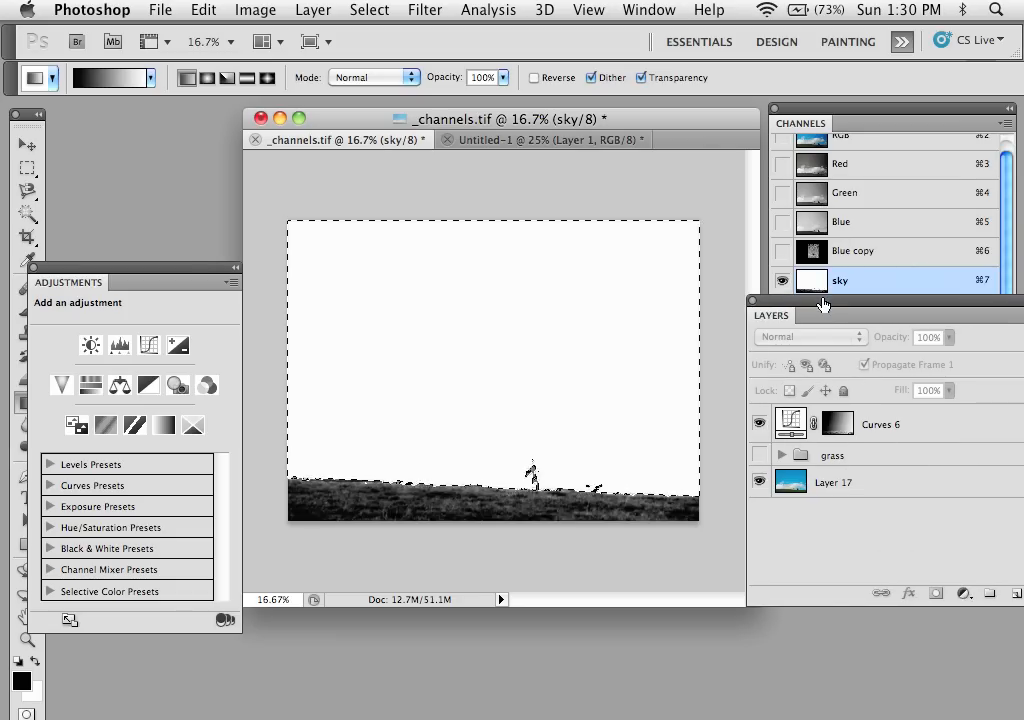
left_click(864, 142)
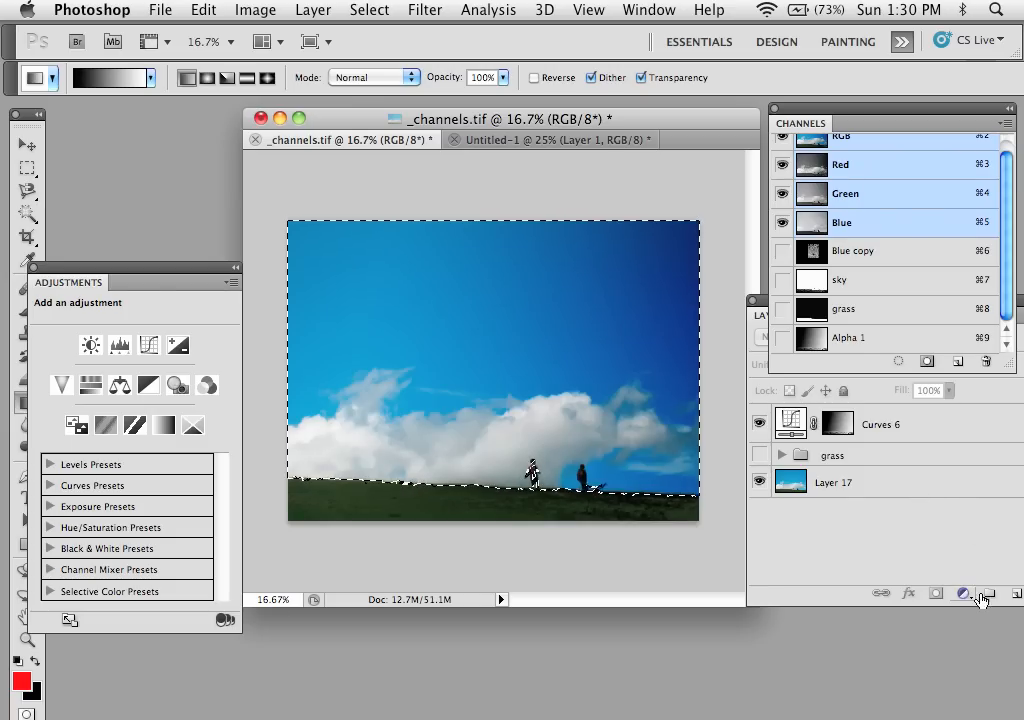
- Save the sky selection as channel Alpha 2 and fill it with a vertical gradient from black at mid-height to white at the image's upper edge
left_click(926, 359)
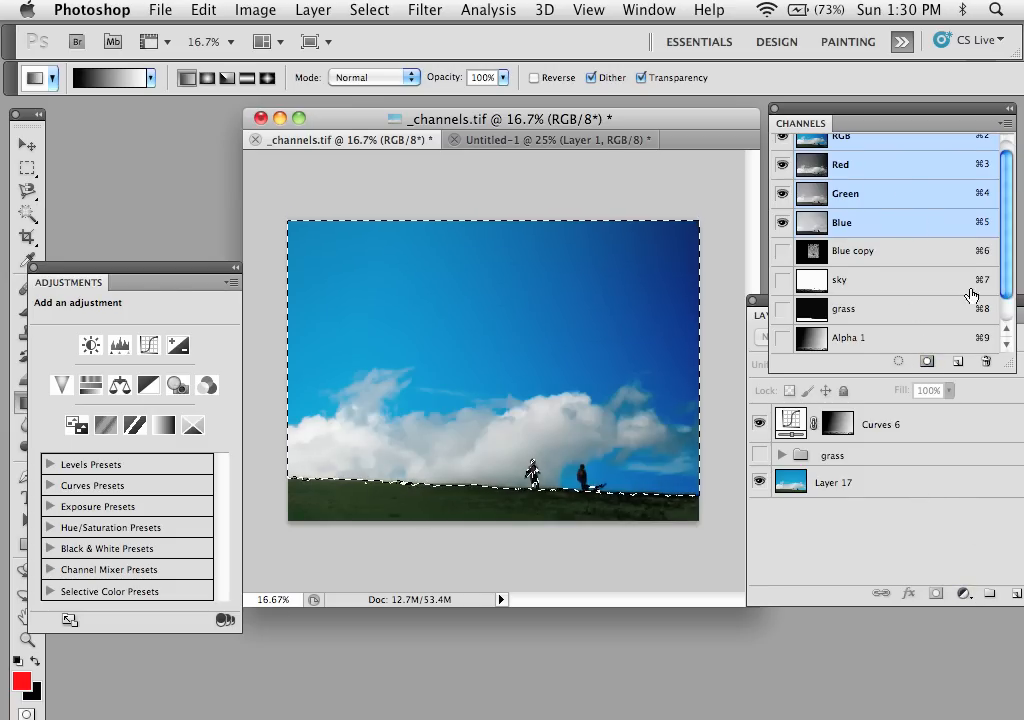
scroll(965, 300, "down", 1)
left_click(812, 339)
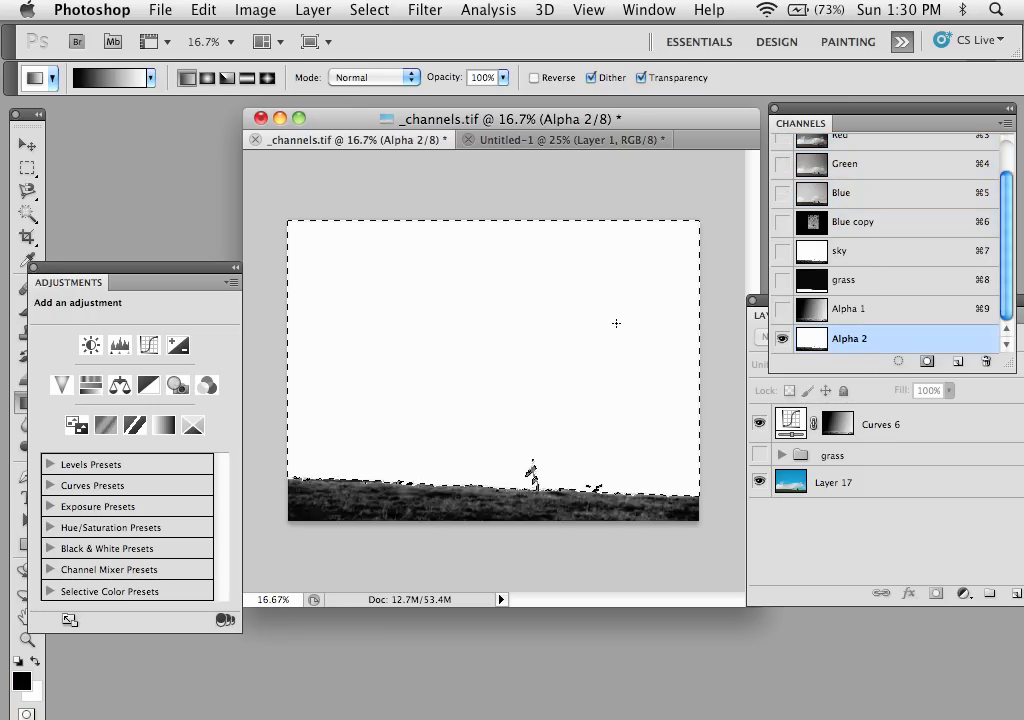
left_click_drag(477, 387, 477, 388)
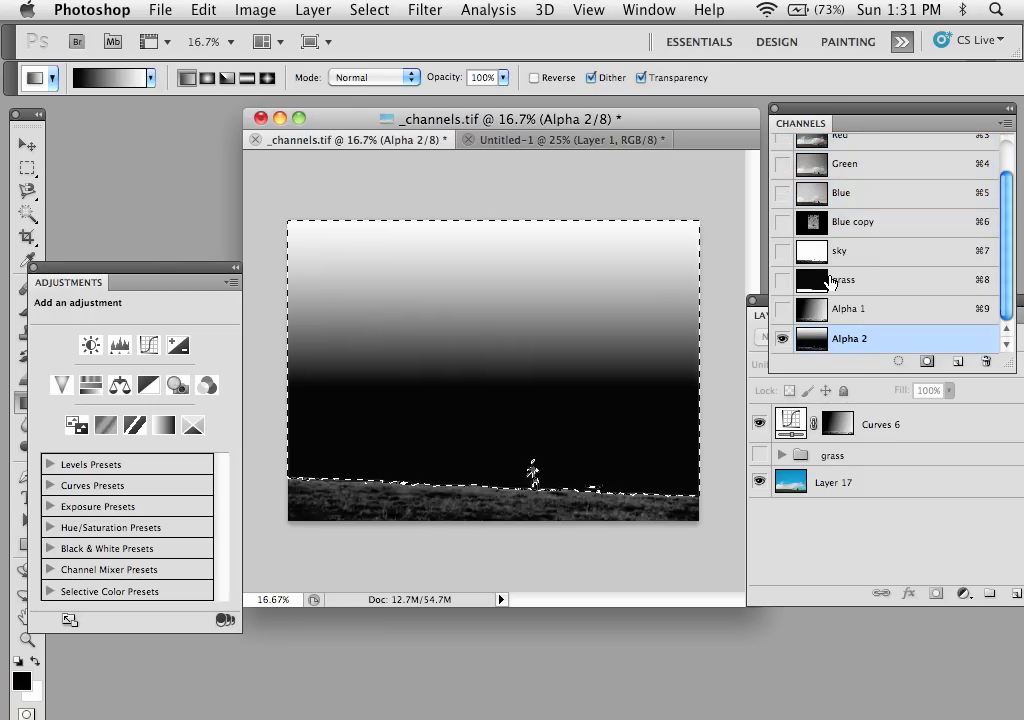
- Load the Alpha 2 channel as a selection and switch back to the RGB composite
left_click(812, 339, "super")
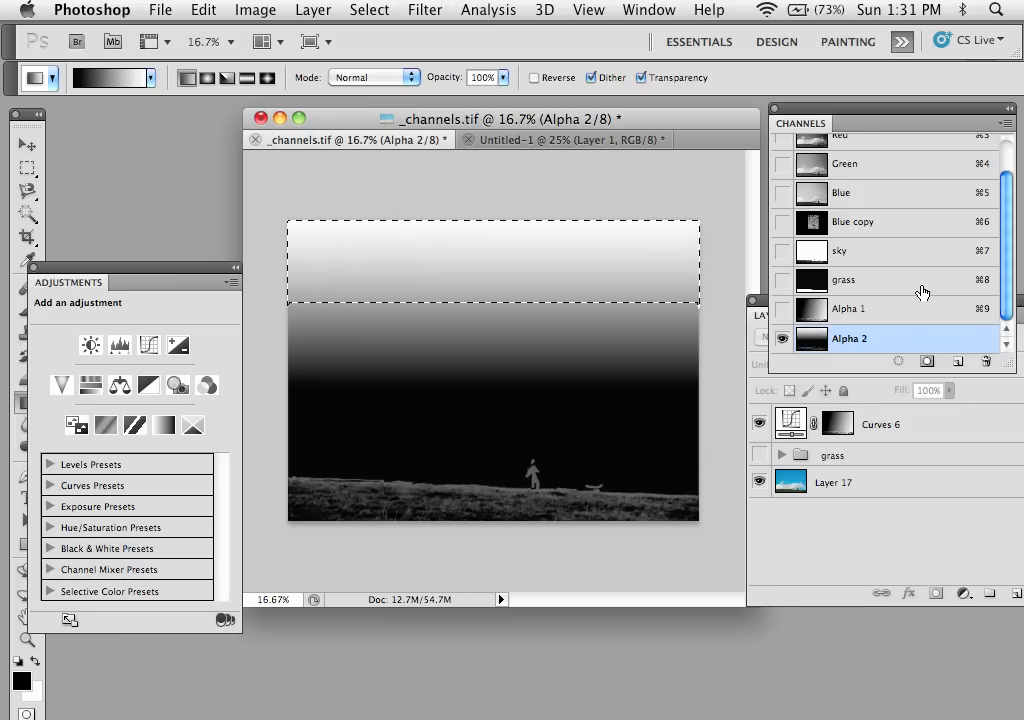
scroll(879, 181, "up", 2)
left_click(859, 145)
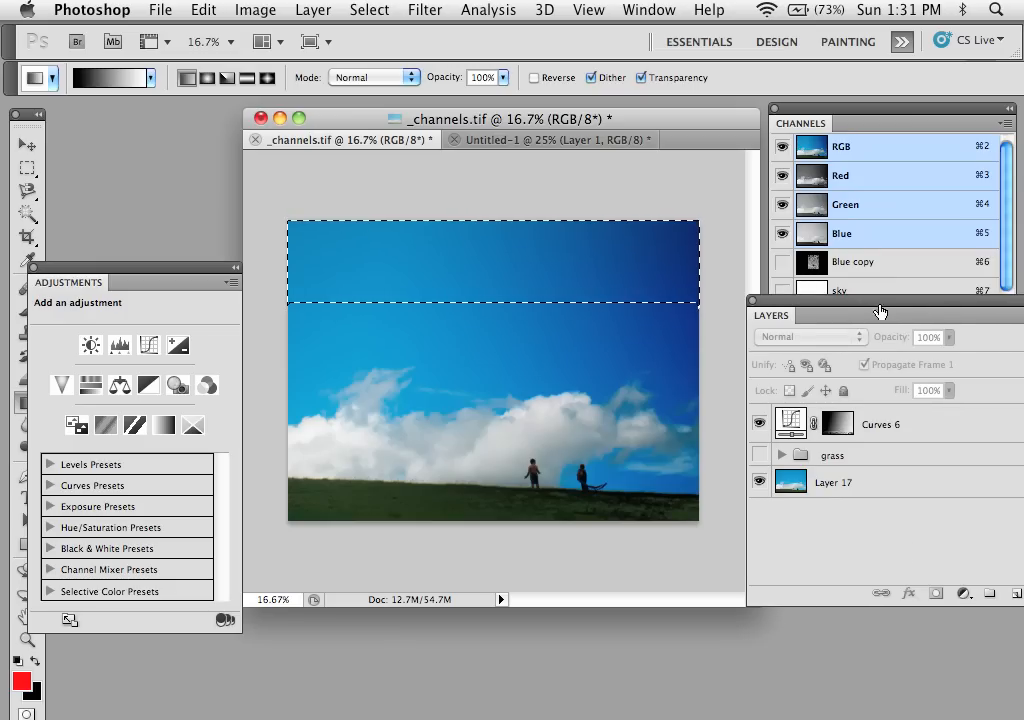
- Add a Hue/Saturation adjustment layer from the selection and set its saturation to +76
left_click_drag(885, 313, 825, 293)
left_click(907, 574)
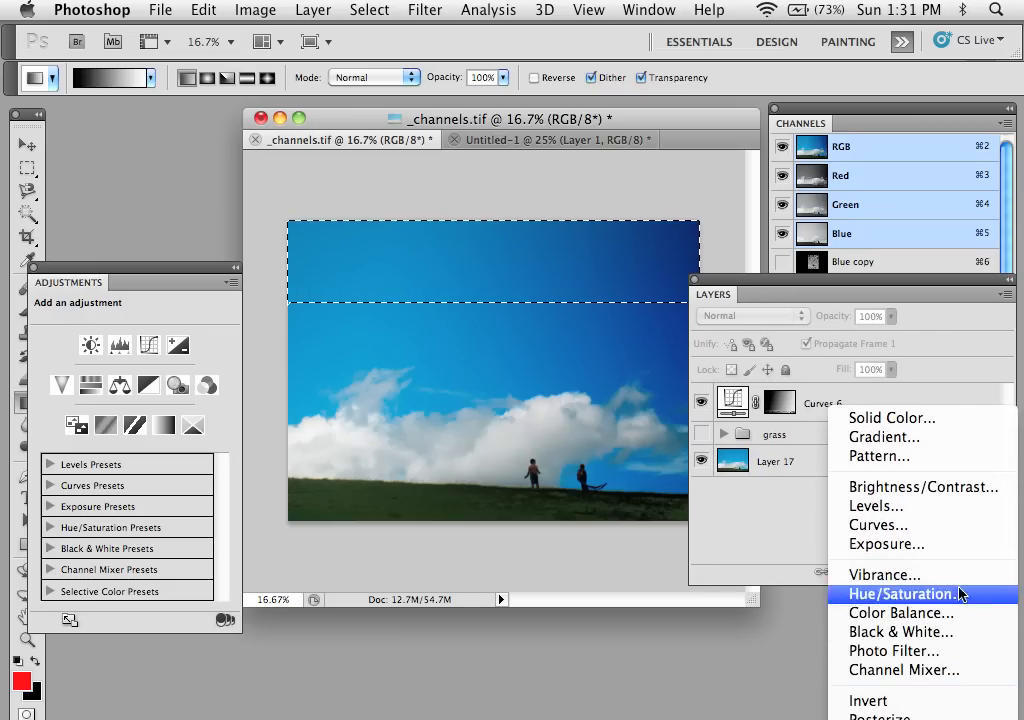
left_click(965, 594)
left_click_drag(788, 281, 876, 301)
left_click_drag(158, 428, 175, 435)
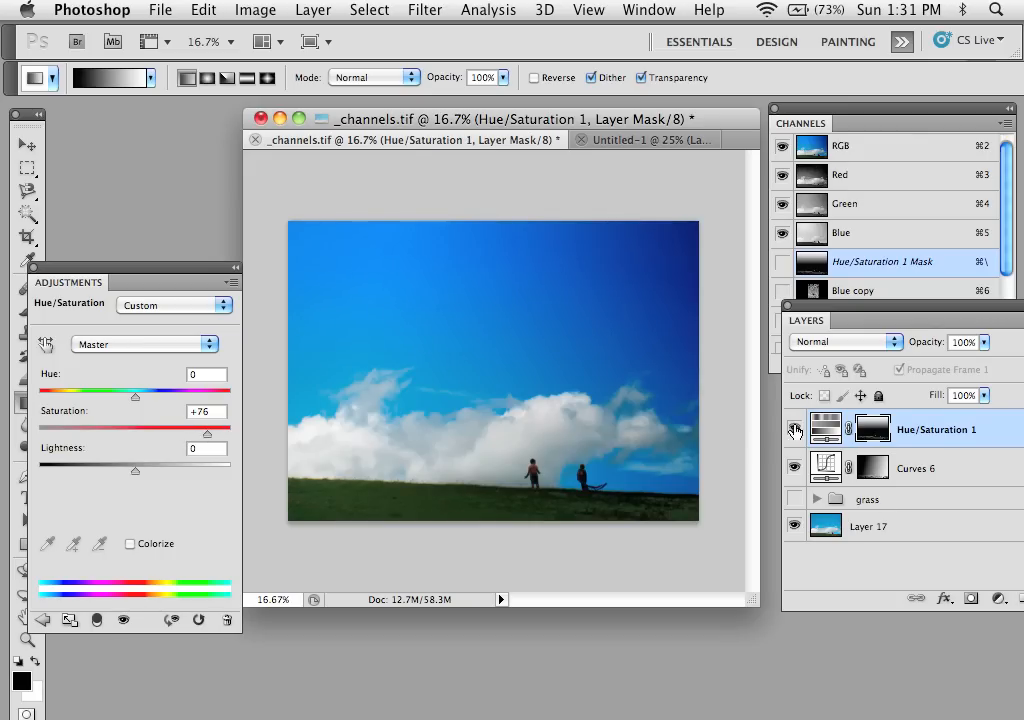
- Hide and reshow the Hue/Saturation 1 and Curves 6 layers to compare the sky before and after at 25% zoom
left_click_drag(796, 430, 800, 470)
key("super+equal")
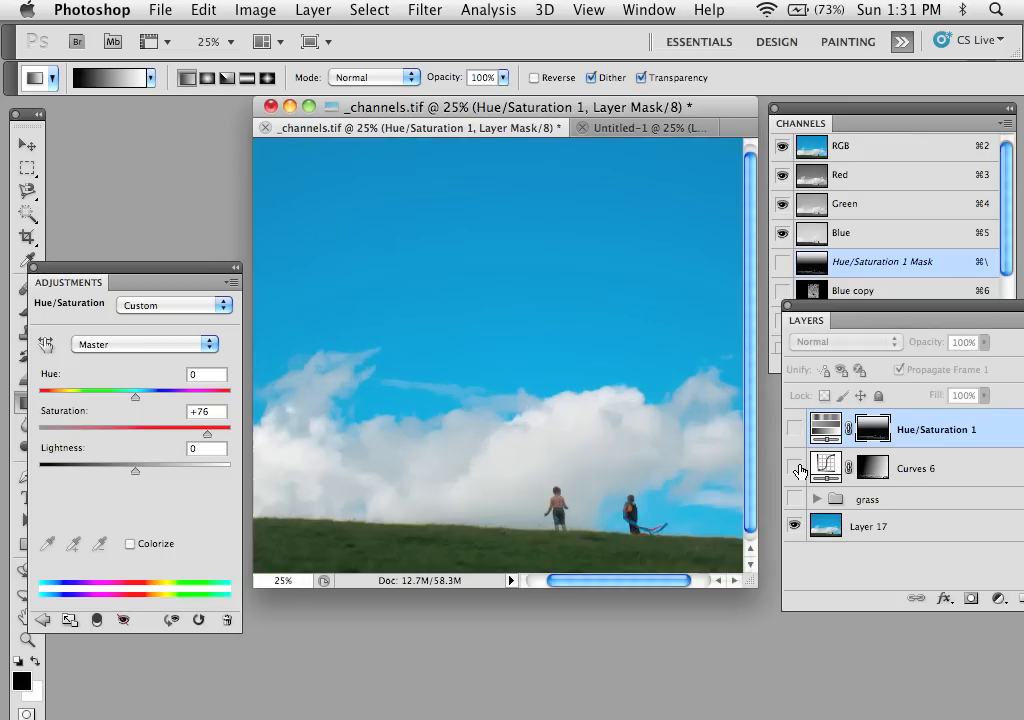
left_click_drag(148, 281, 880, 672)
left_click_drag(579, 111, 429, 111)
left_click_drag(577, 578, 919, 667)
left_click_drag(663, 113, 568, 123)
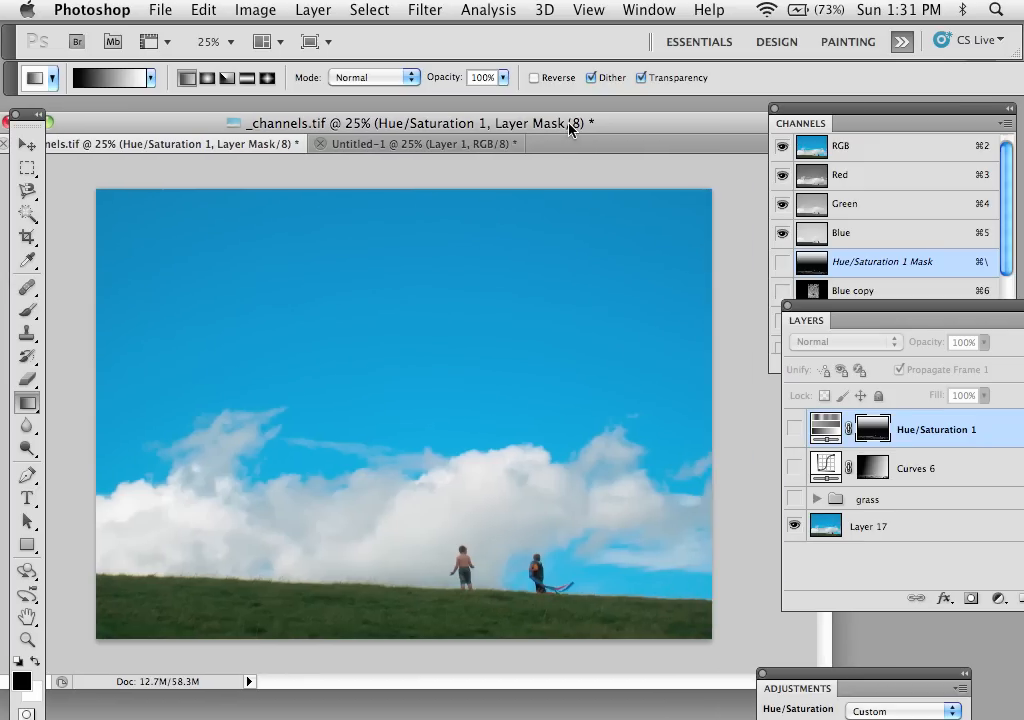
left_click(792, 435)
left_click(793, 467)
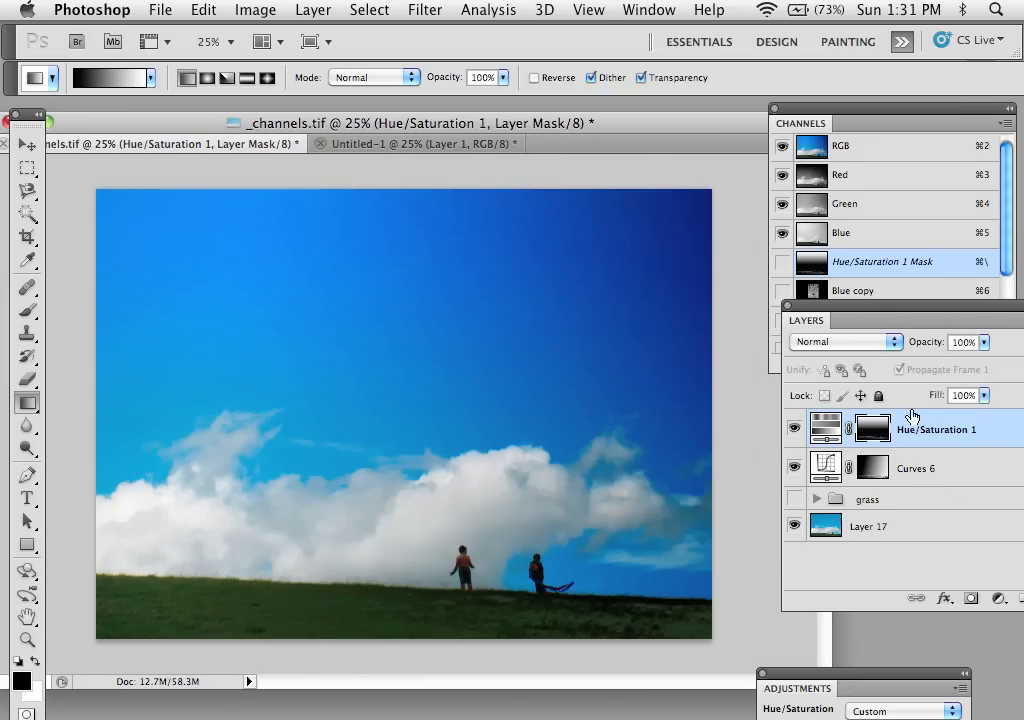
- Load the Hue/Saturation 1 mask as a selection, and in Untitled-1 load Layer 1's outline as a selection
left_click(870, 437, "super")
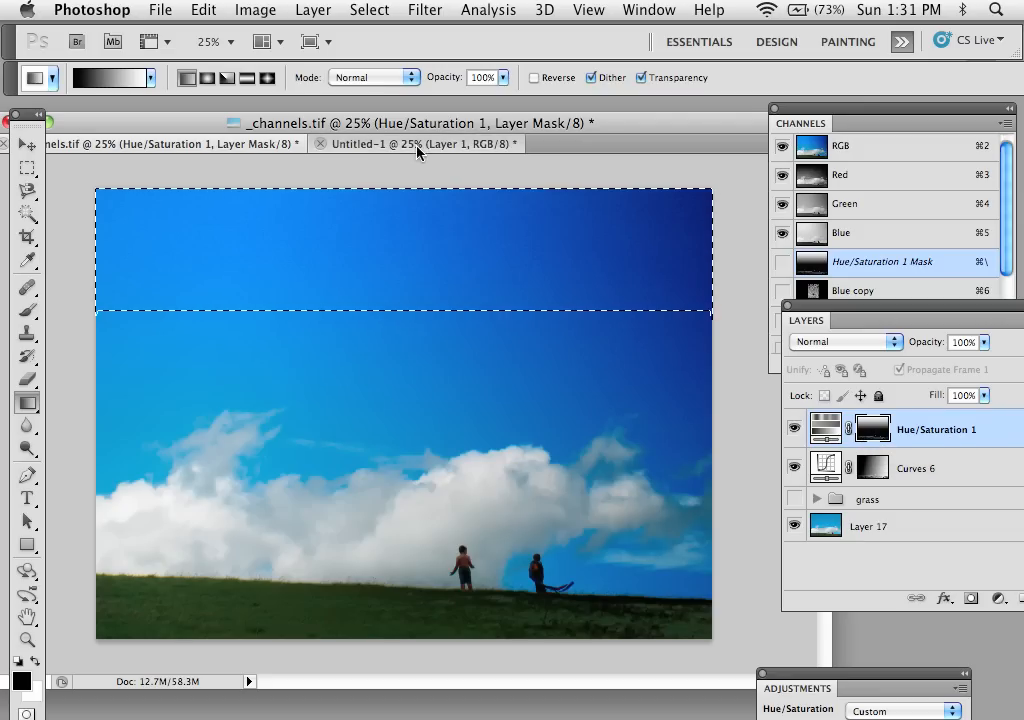
left_click(424, 144)
left_click(827, 430, "super")
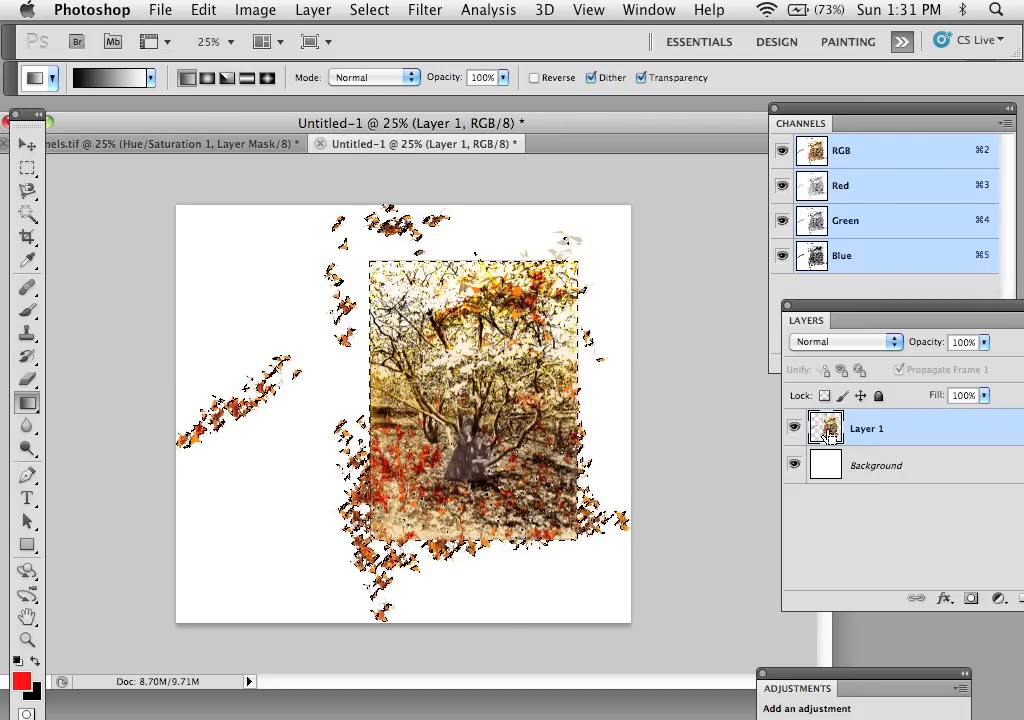
- Return to _channels.tif and try a plain paste of the copied tree-and-leaves artwork over the sky image
left_click(205, 146)
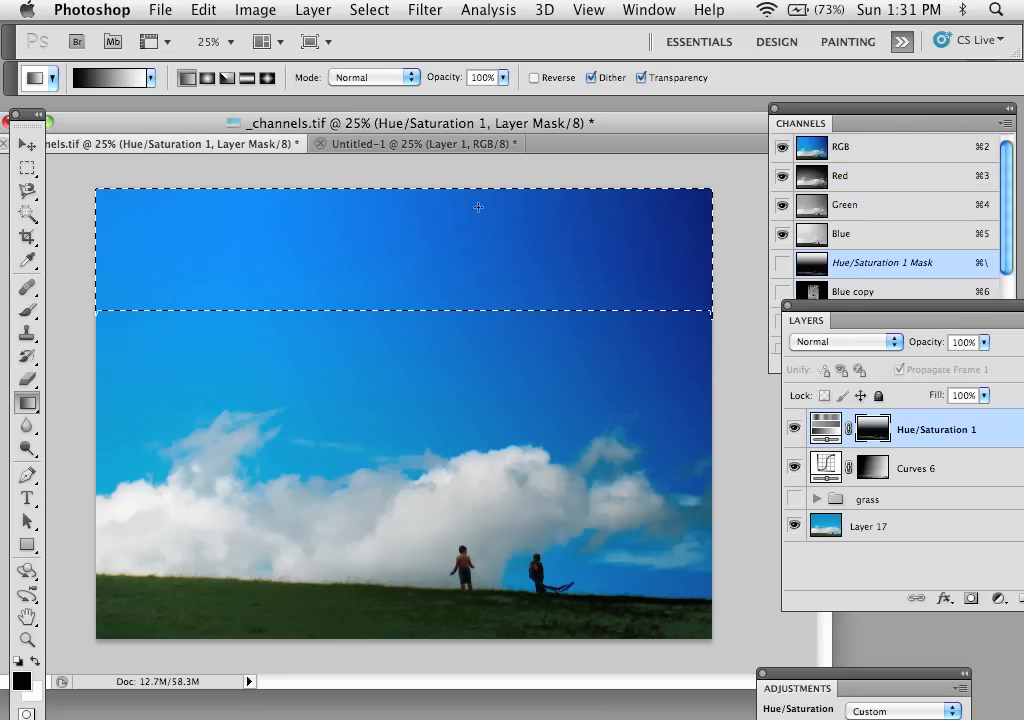
key("super+v")
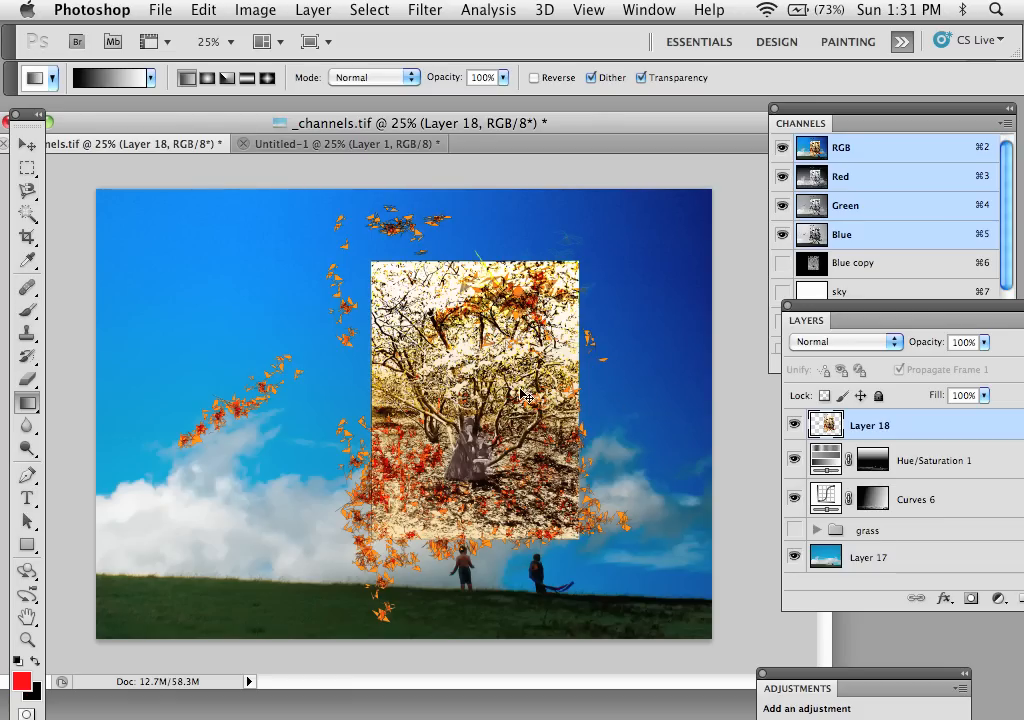
key("super+z")
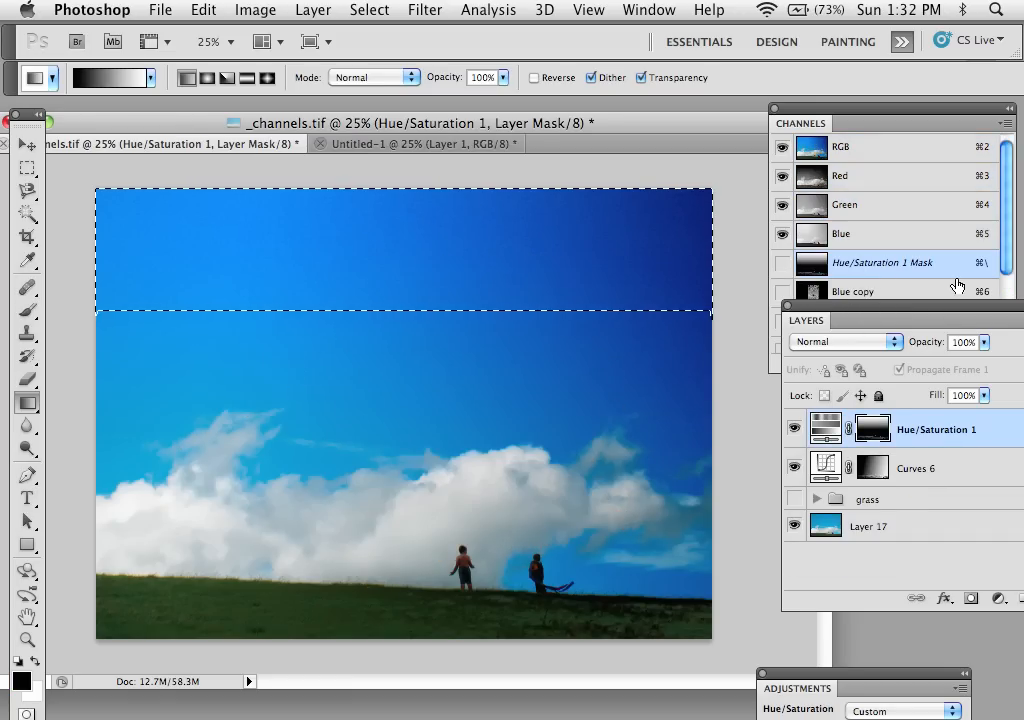
- Move the Layers panel clear of the channel list to expose the saved channels down to Alpha 2
left_click_drag(891, 322, 863, 332)
scroll(863, 332, "down", 2)
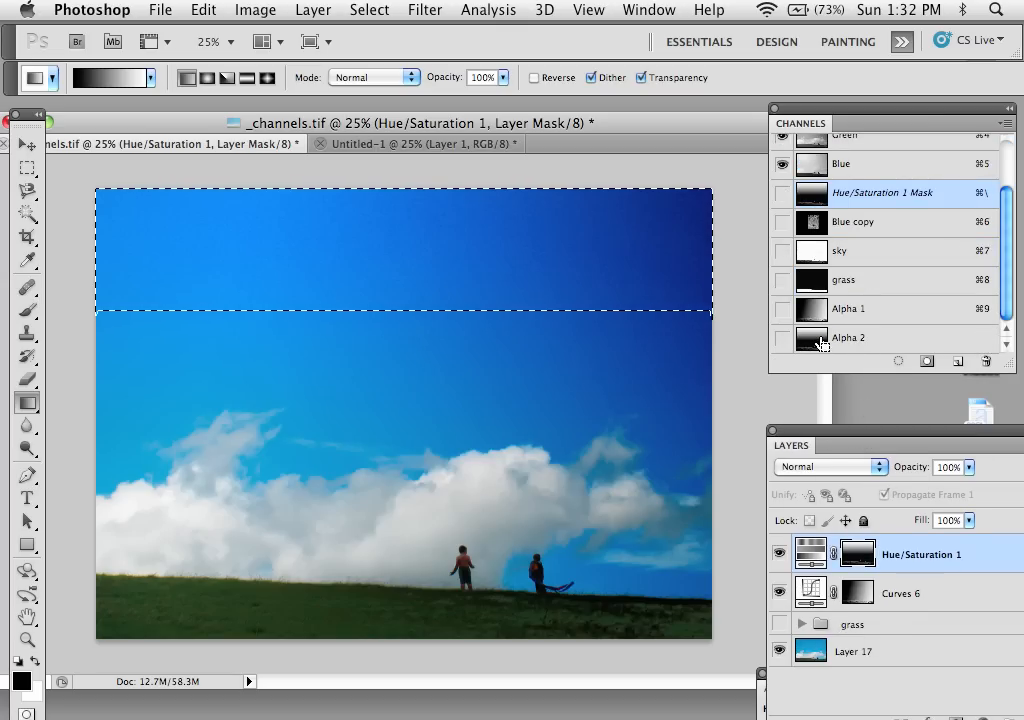
left_click_drag(856, 432, 846, 372)
- Paste the copied artwork into the active gradient selection using Paste Into
left_click(236, 4)
left_click(229, 104)
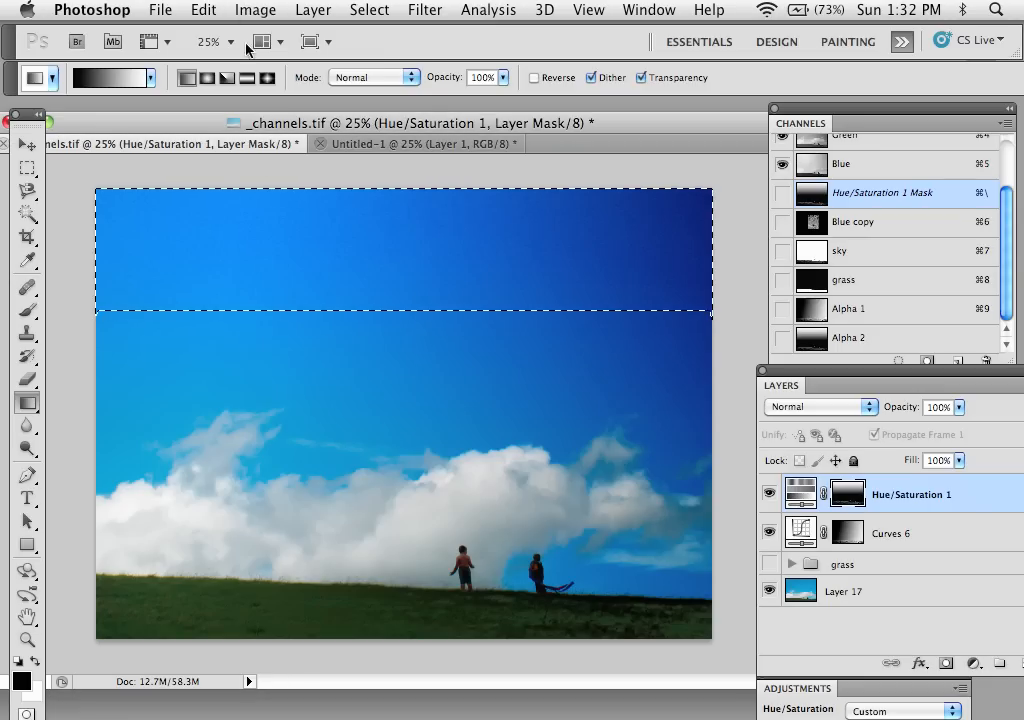
left_click(250, 12)
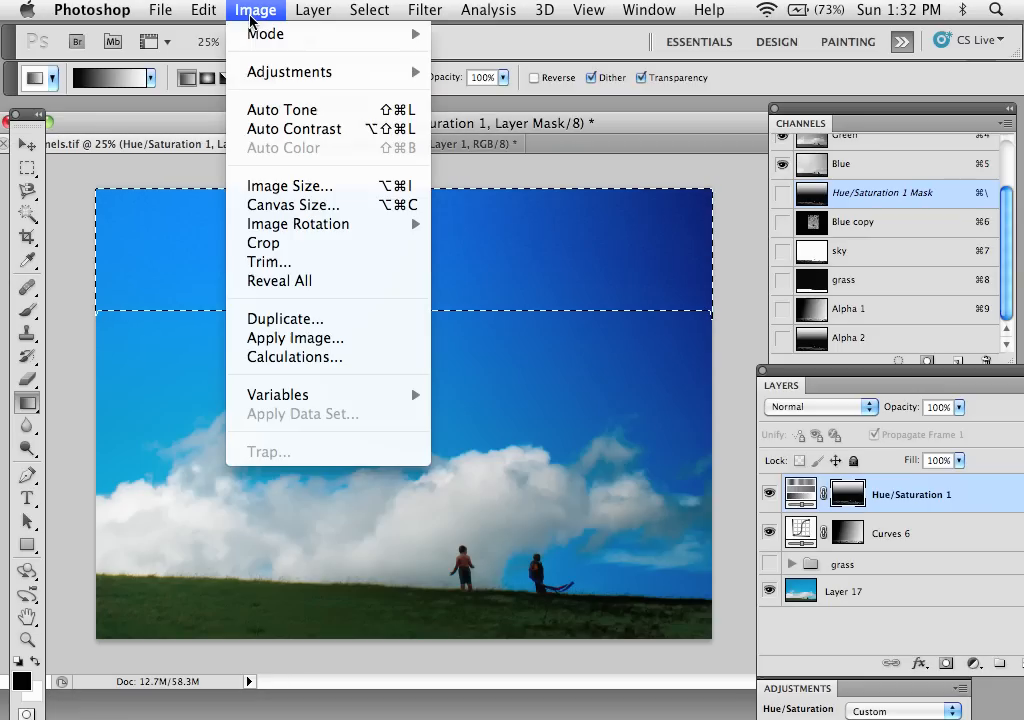
mouse_move(202, 16)
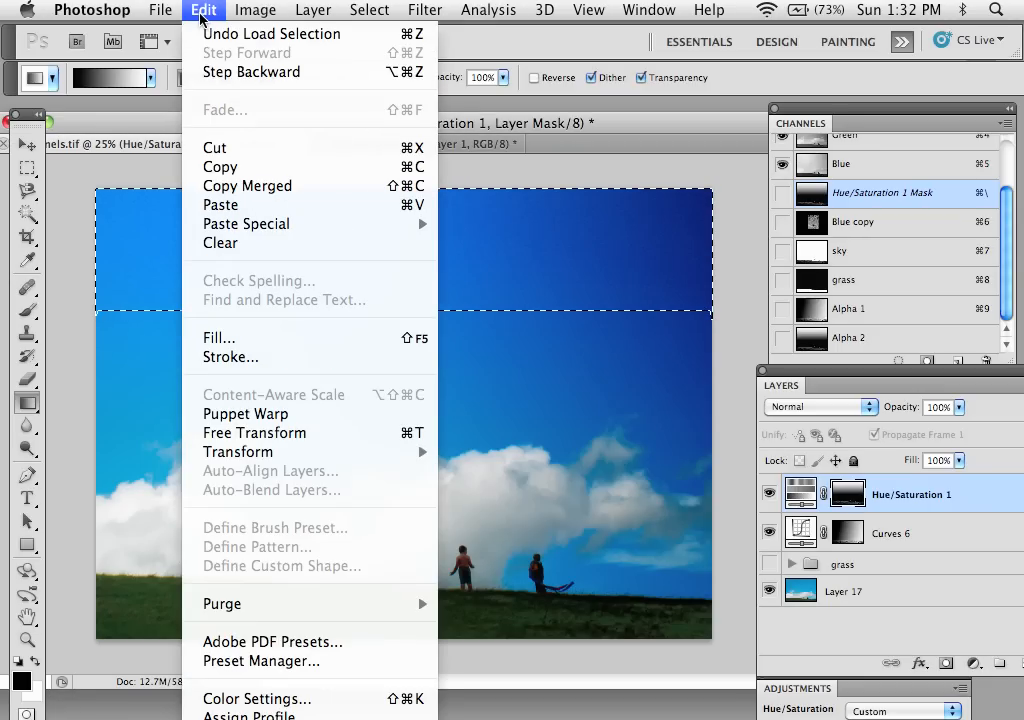
mouse_move(288, 224)
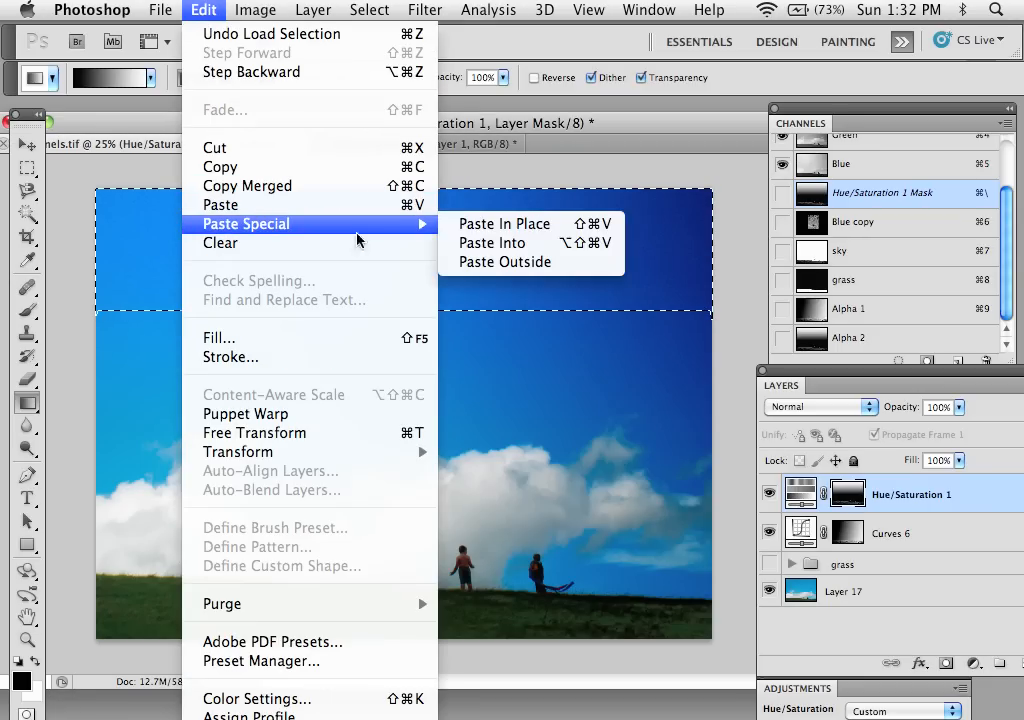
left_click(492, 243)
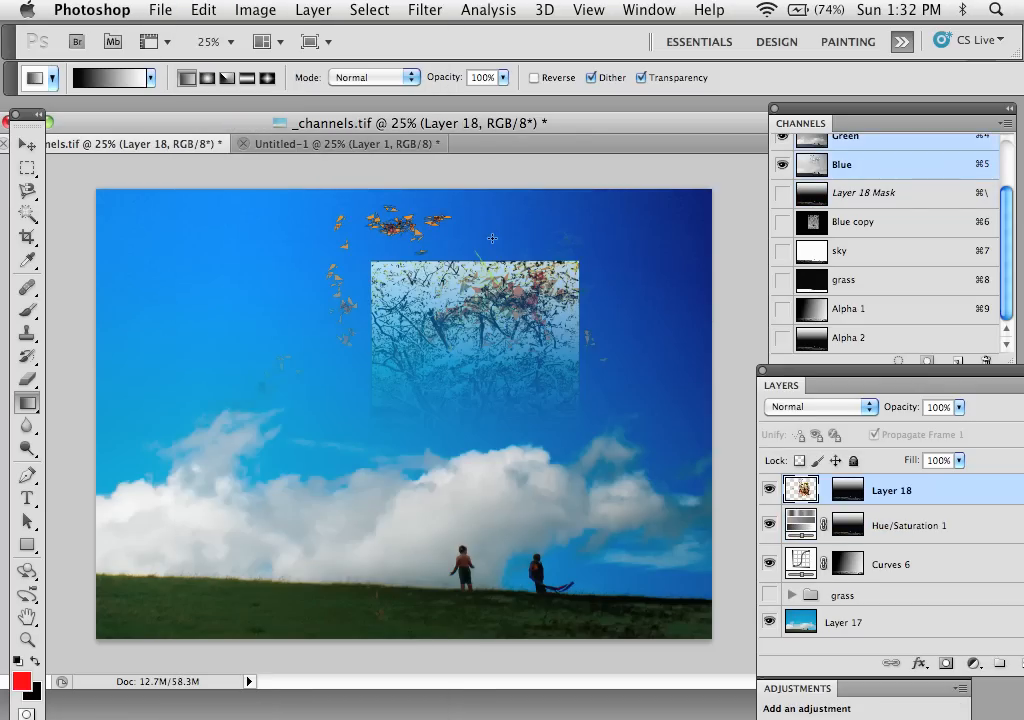
- Reposition the pasted tree artwork within its gradient mask, slightly up and toward the middle of the sky
key("v")
left_click_drag(489, 328, 467, 268)
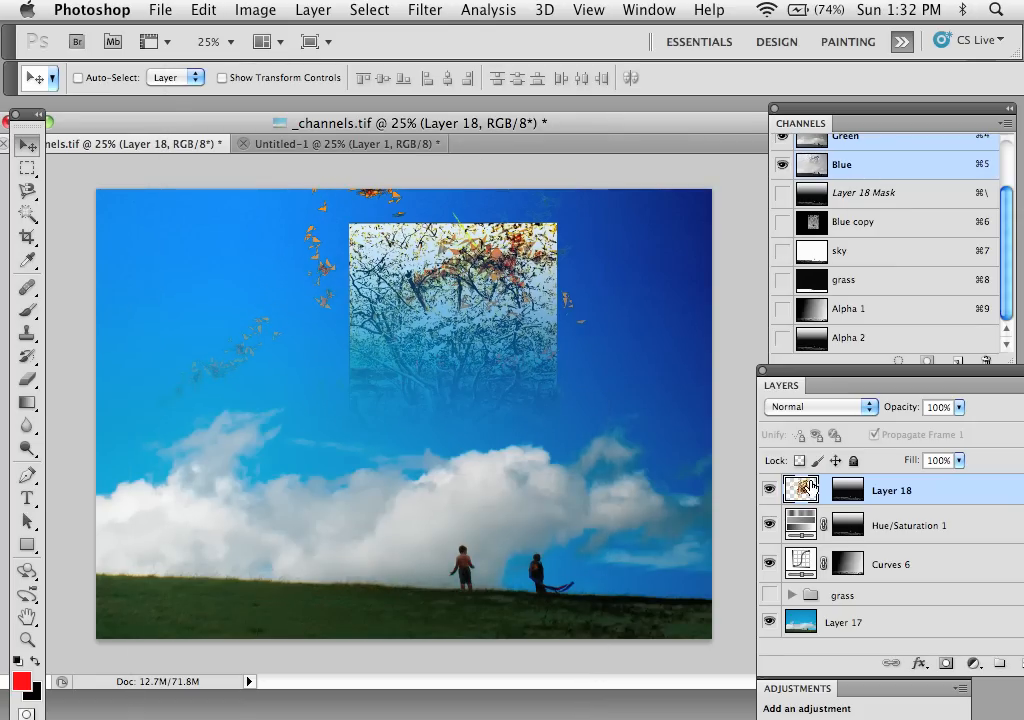
left_click_drag(415, 337, 409, 368)
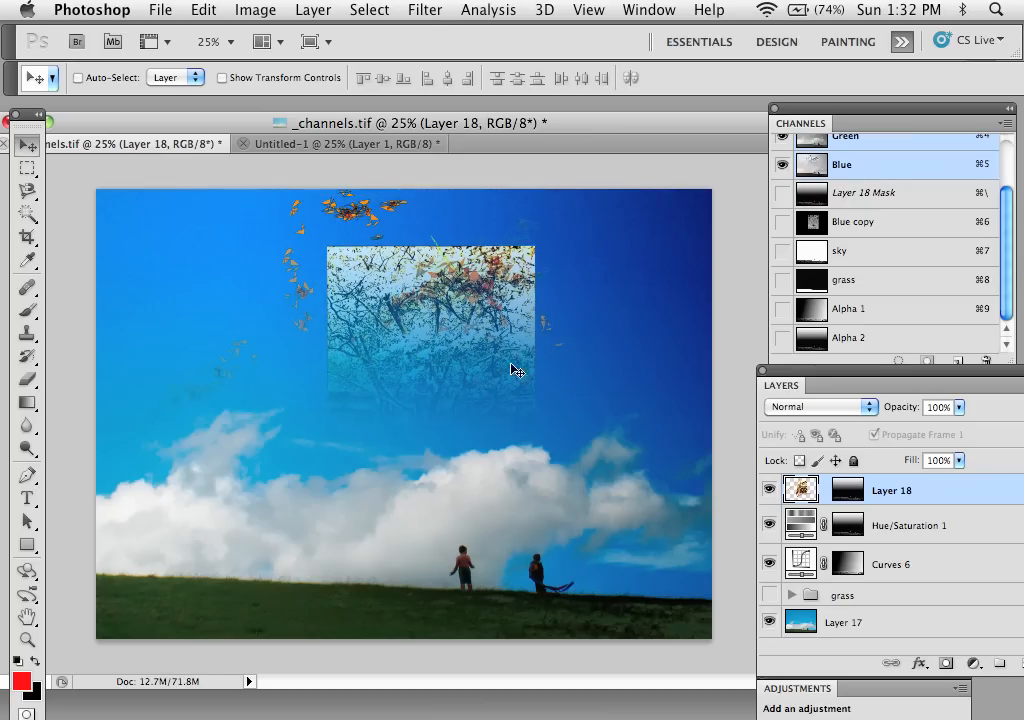
- Load Layer 18's mask as a selection, target the mask, and apply Refine Edge with a raised radius and stronger edge adjustment
left_click(855, 489, "super")
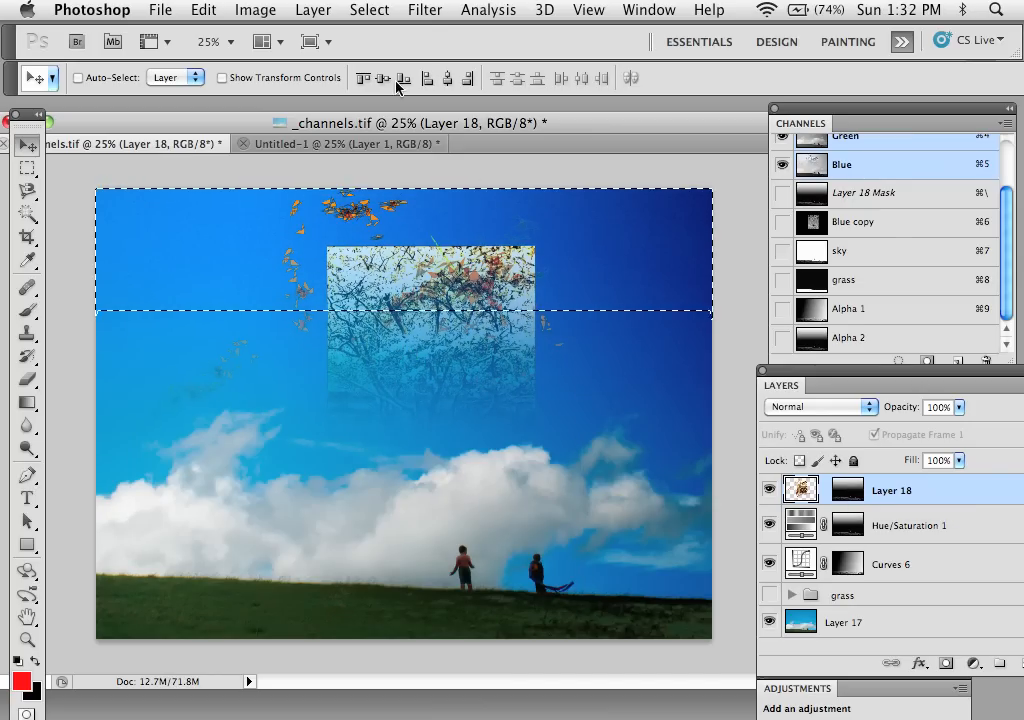
left_click(846, 489)
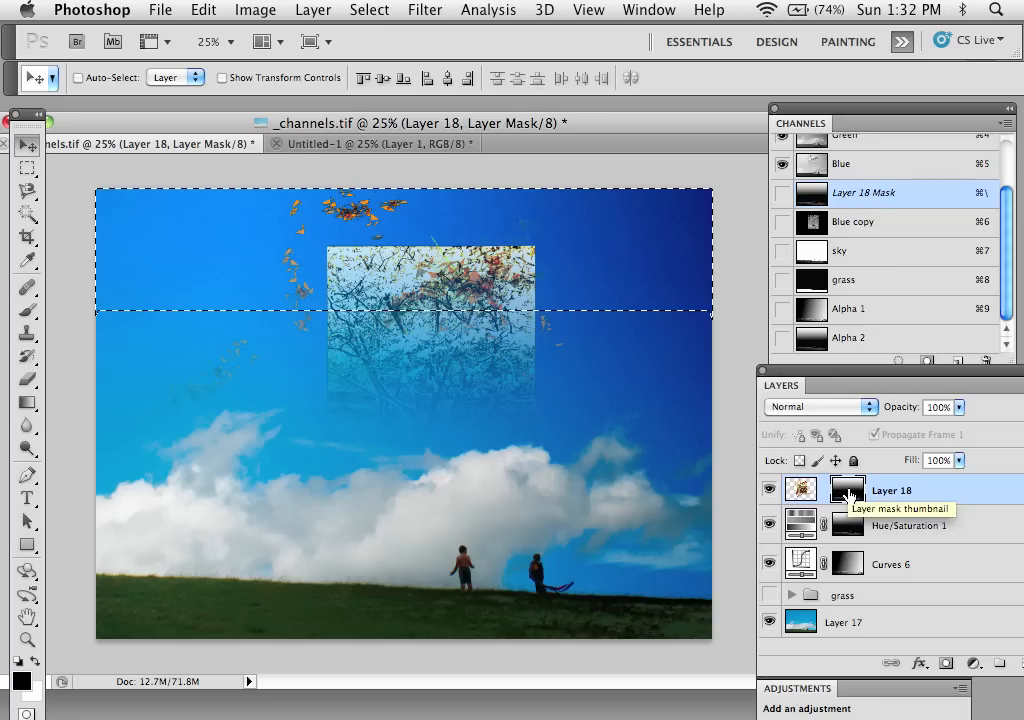
left_click(370, 10)
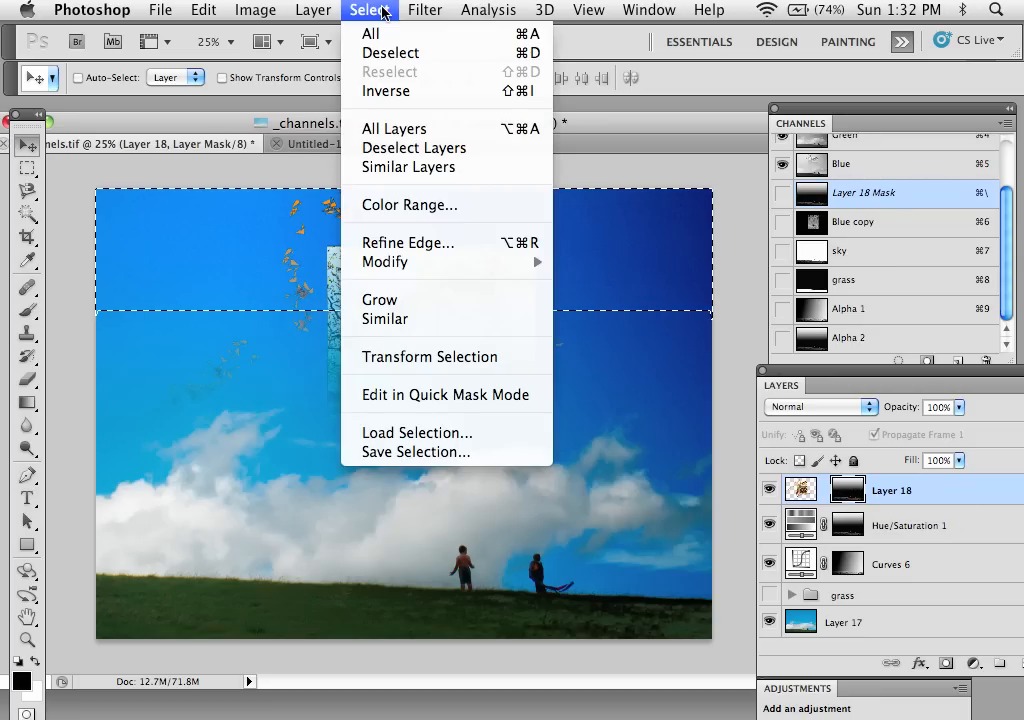
left_click(444, 245)
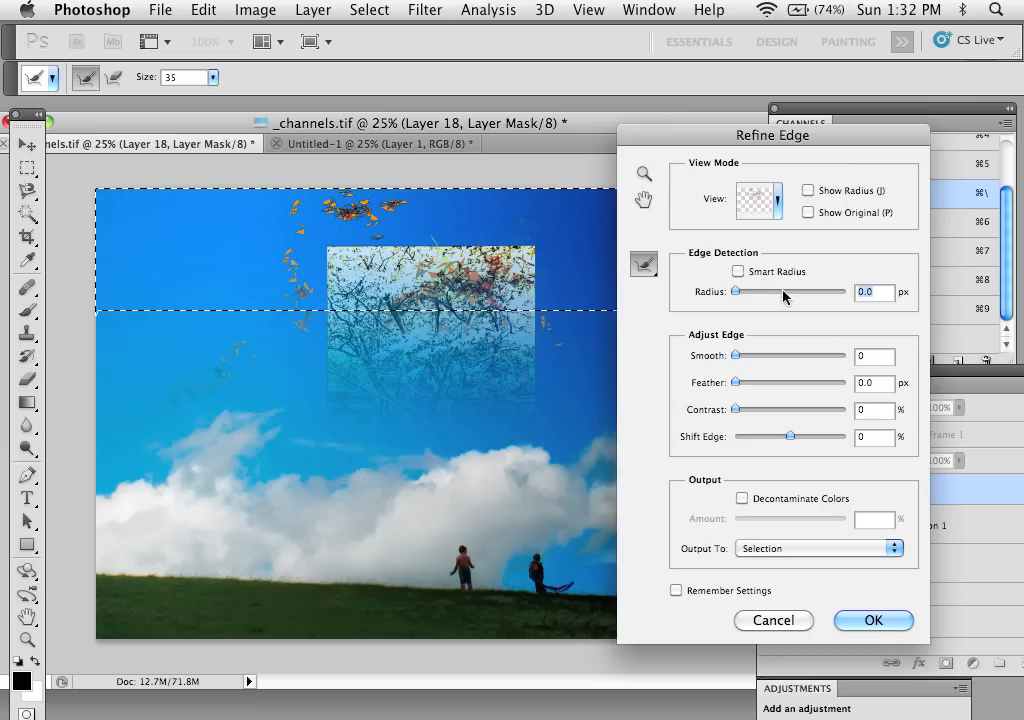
left_click_drag(740, 292, 770, 292)
left_click_drag(738, 355, 789, 389)
left_click(866, 620)
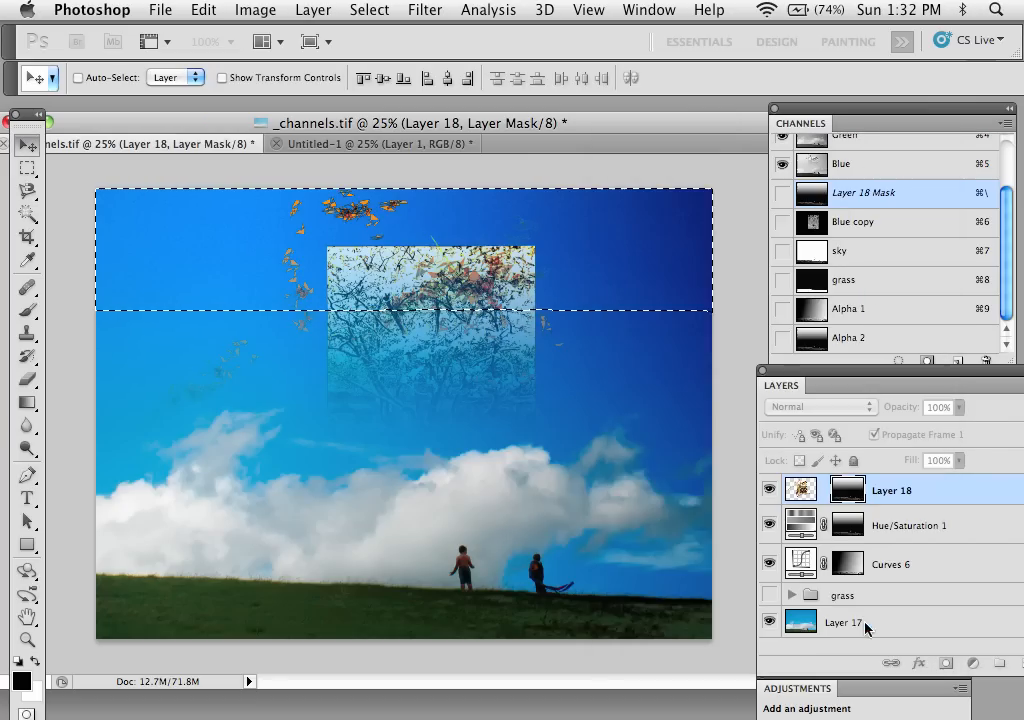